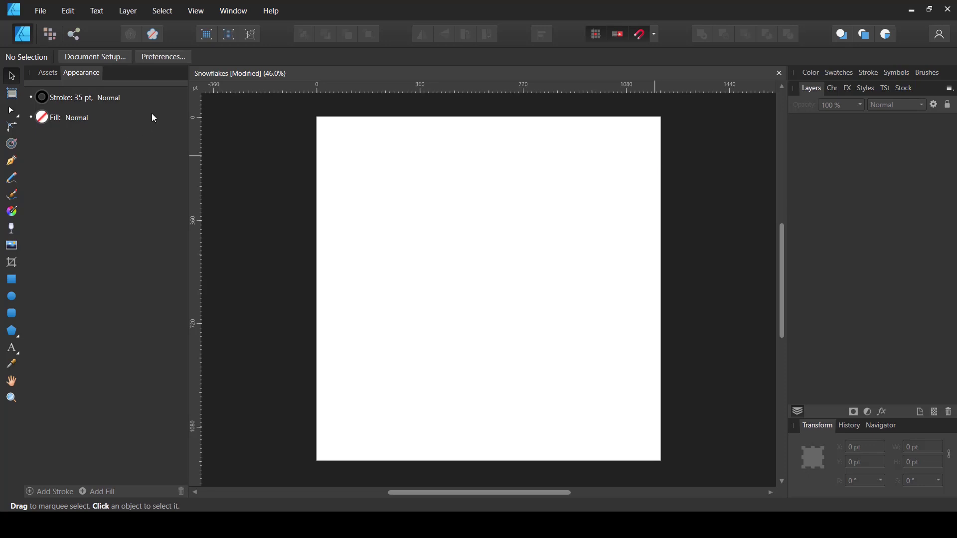
Draw a vertical straight line about 426 pt long with the Pen tool, running down the page's horizontal centre from near its upper edge
{"action": "left_click", "coordinate": [13, 162]}
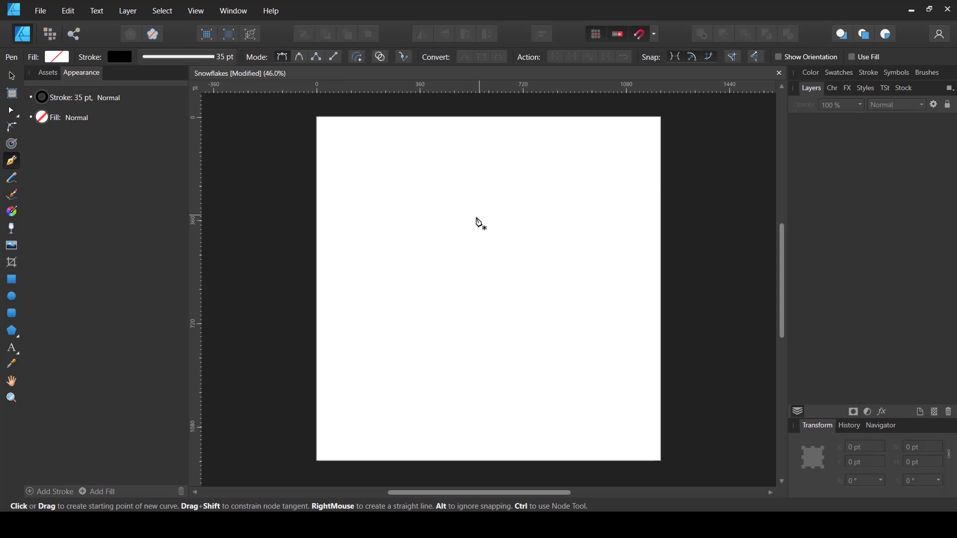
{"action": "left_click", "coordinate": [489, 144]}
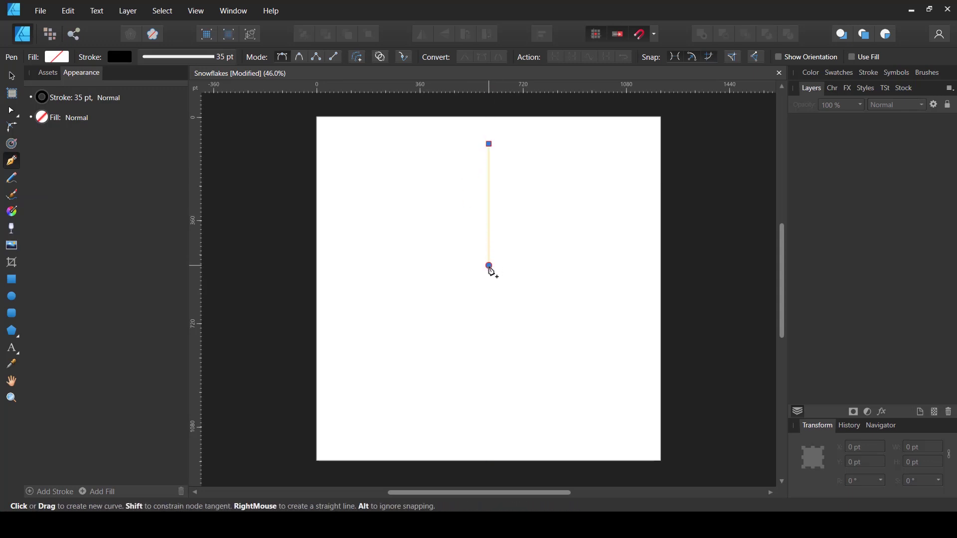
{"action": "left_click", "coordinate": [489, 265]}
{"action": "key", "text": "v"}
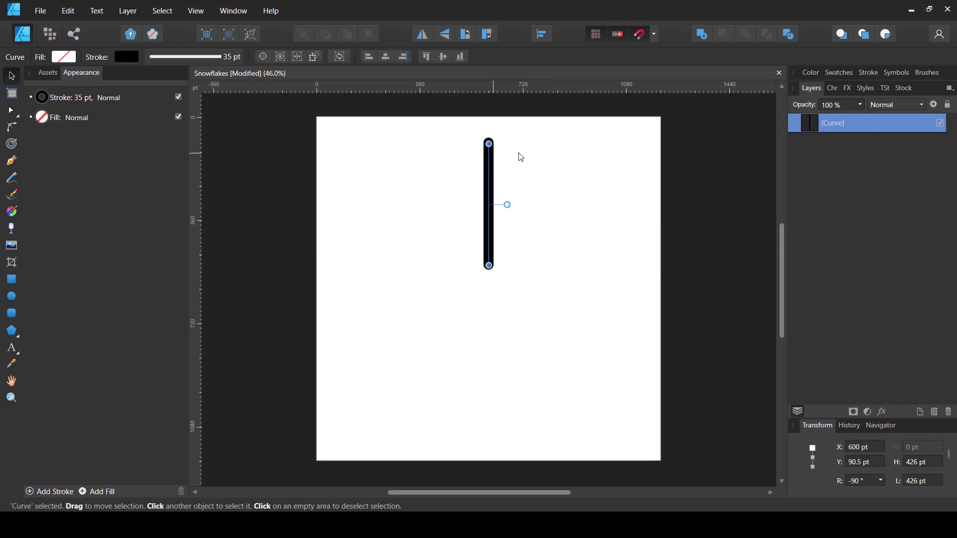
Draw a square about 147 pt wide, rotated -45° into a diamond and centred over the upper end of the line
{"action": "left_click", "coordinate": [14, 281]}
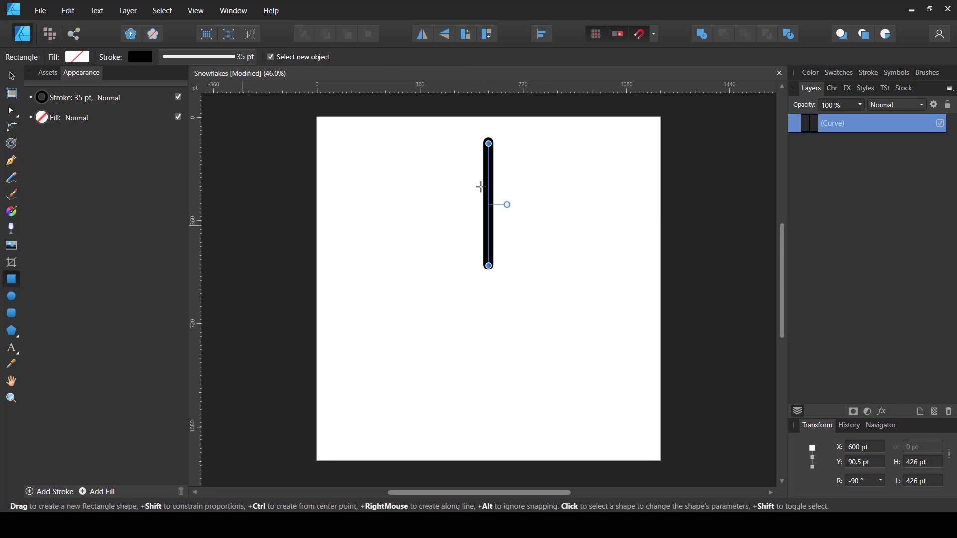
{"action": "left_click_drag", "start_coordinate": [420, 159], "coordinate": [498, 179]}
{"action": "key", "text": "v"}
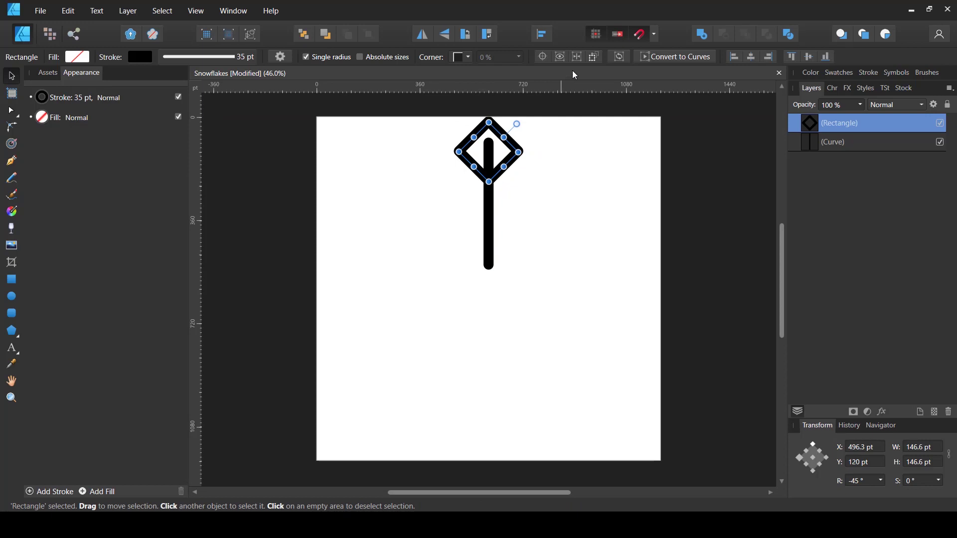
Convert the diamond to curves and break its path at the top node
{"action": "left_click", "coordinate": [674, 57]}
{"action": "left_click", "coordinate": [502, 118]}
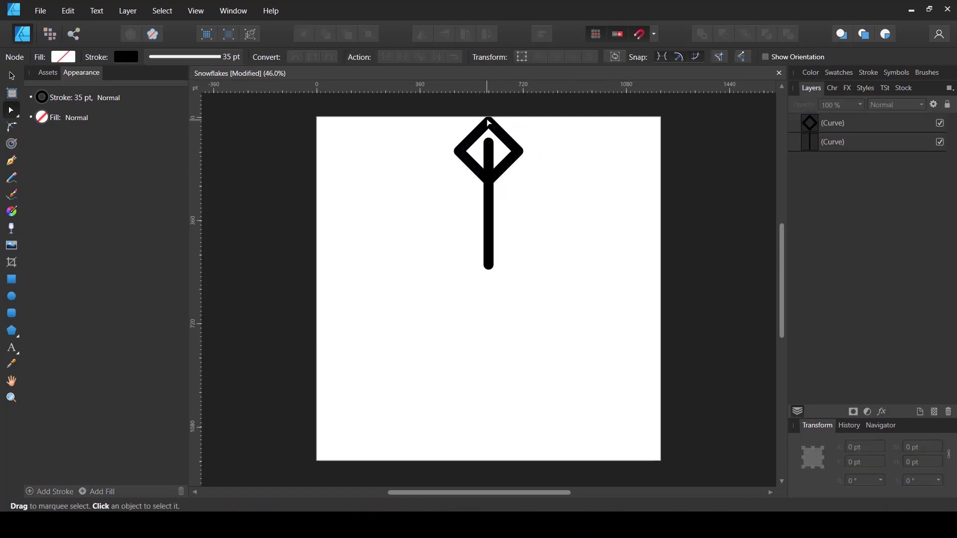
{"action": "left_click", "coordinate": [490, 127]}
{"action": "left_click", "coordinate": [490, 123]}
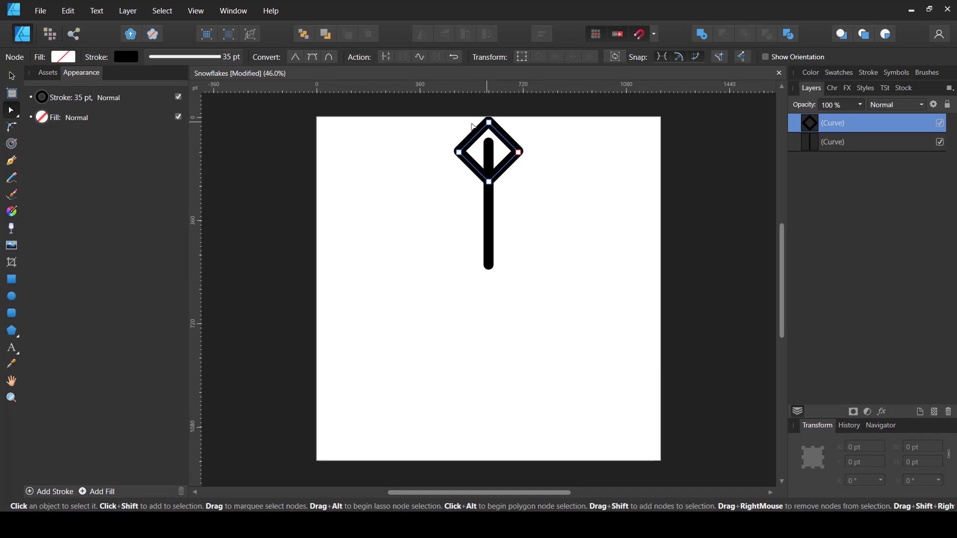
{"action": "left_click", "coordinate": [489, 122]}
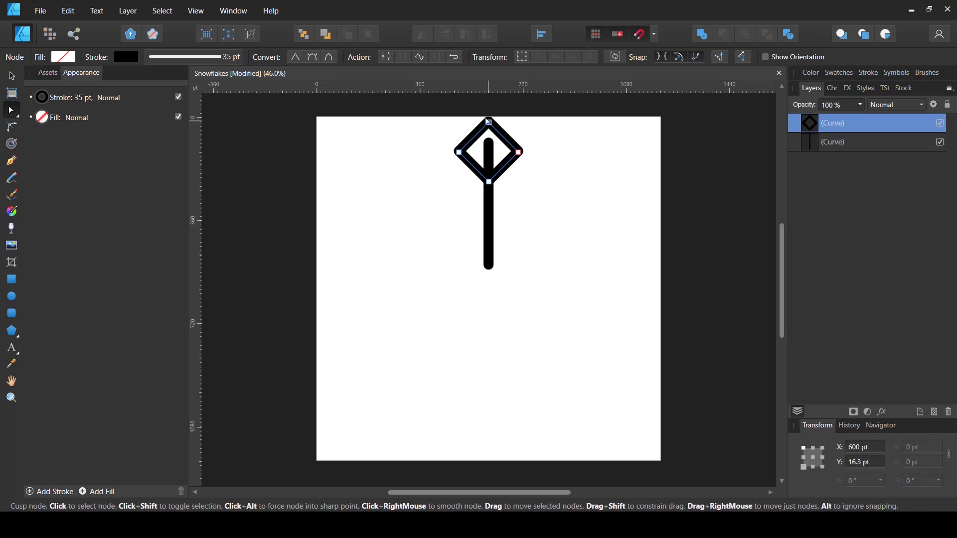
{"action": "left_click", "coordinate": [387, 58]}
Delete the diamond's top nodes to leave an open V-shaped branch across the stem
{"action": "key", "text": "Delete"}
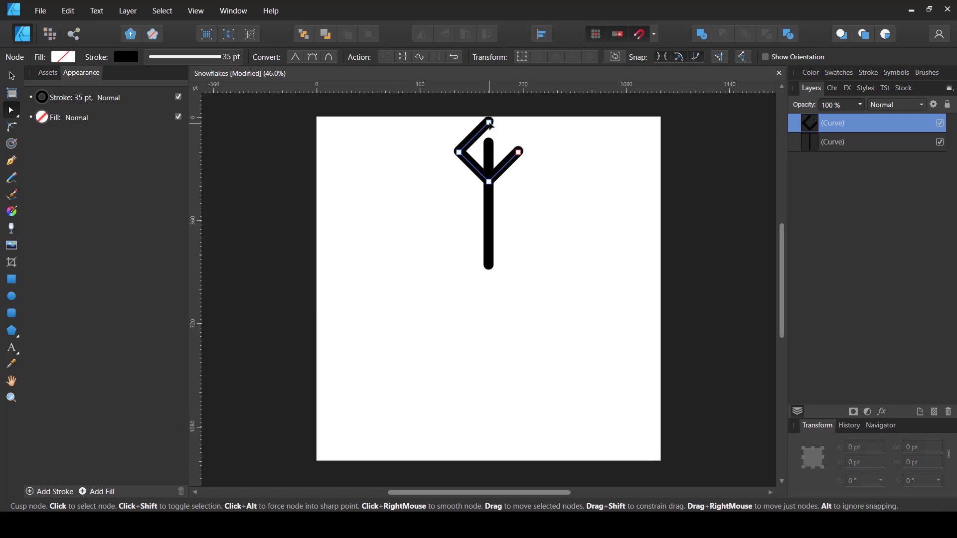
{"action": "left_click", "coordinate": [489, 123]}
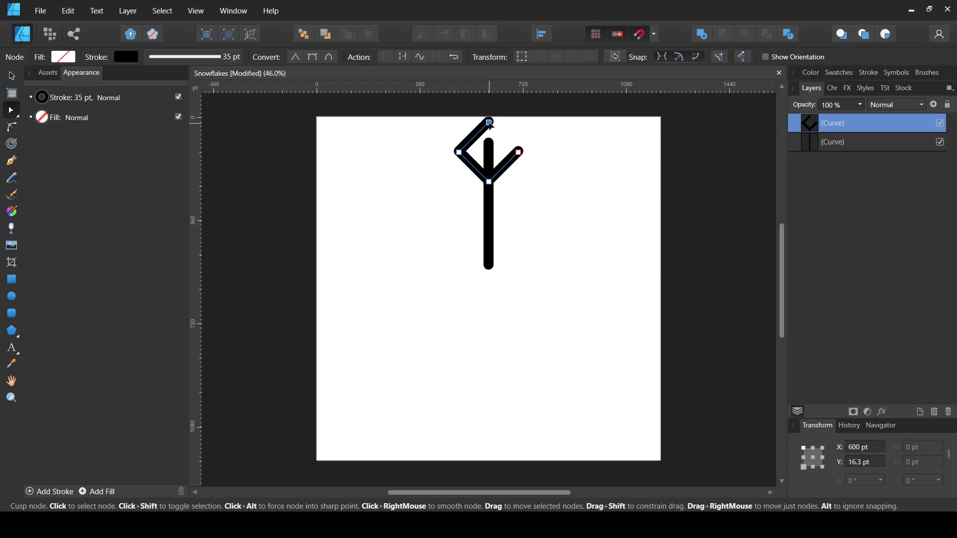
{"action": "key", "text": "Delete"}
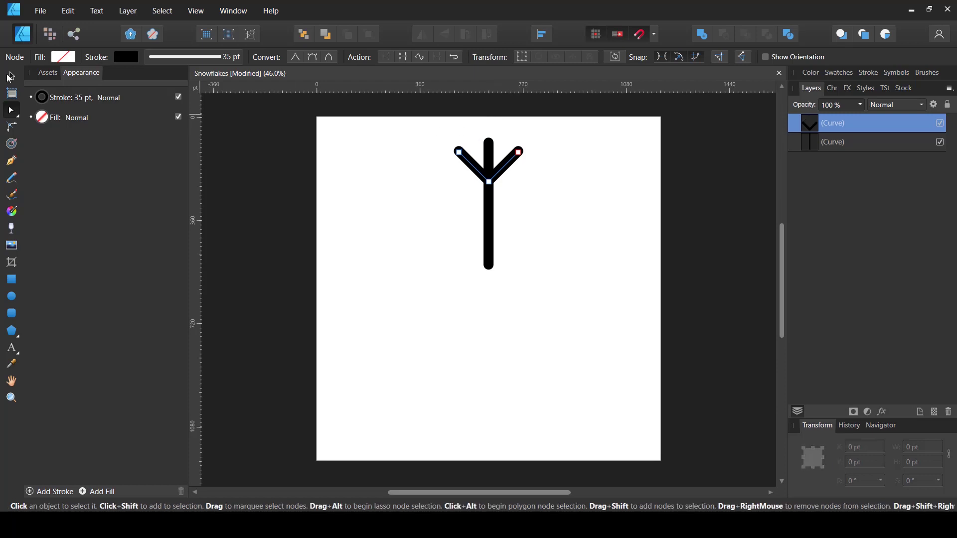
Scale the V-shaped branch down to about 110 pt wide, keeping it centred on the upper end of the stem
{"action": "left_click", "coordinate": [11, 75]}
{"action": "left_click_drag", "start_coordinate": [489, 183], "coordinate": [491, 168]}
{"action": "left_click", "coordinate": [526, 171]}
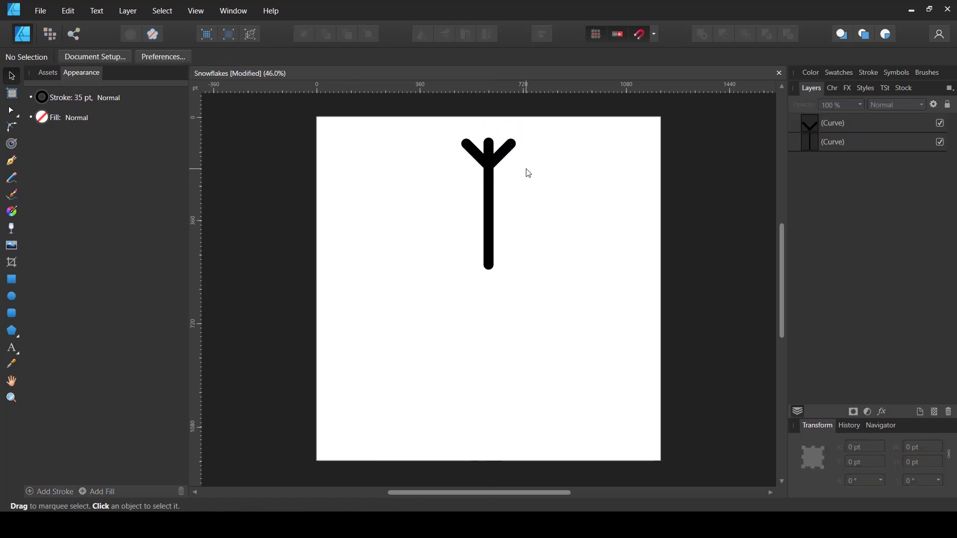
Duplicate the V-shaped branch, place the copy lower on the stem and enlarge it to about 152 pt
{"action": "left_click", "coordinate": [505, 156]}
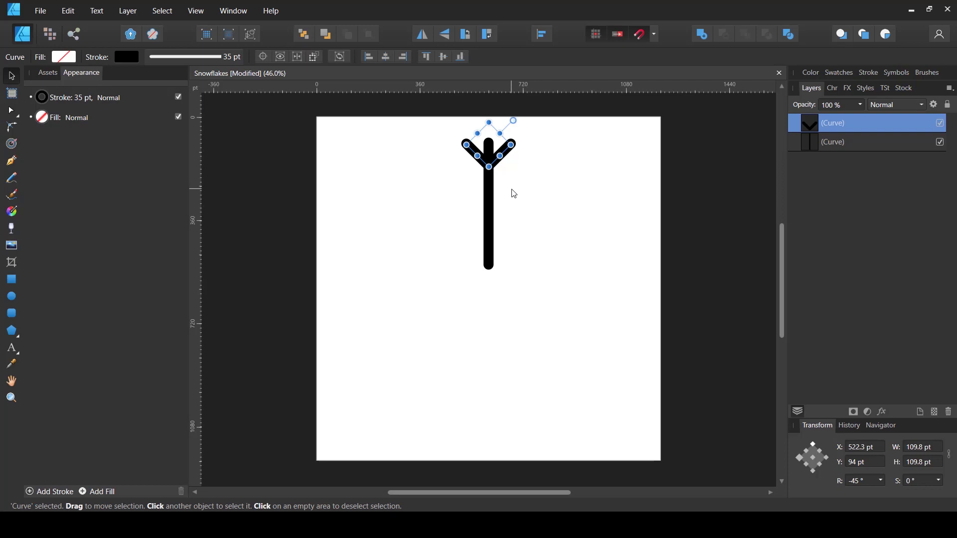
{"action": "key", "text": "ctrl+j"}
{"action": "left_click_drag", "start_coordinate": [496, 166], "coordinate": [496, 190]}
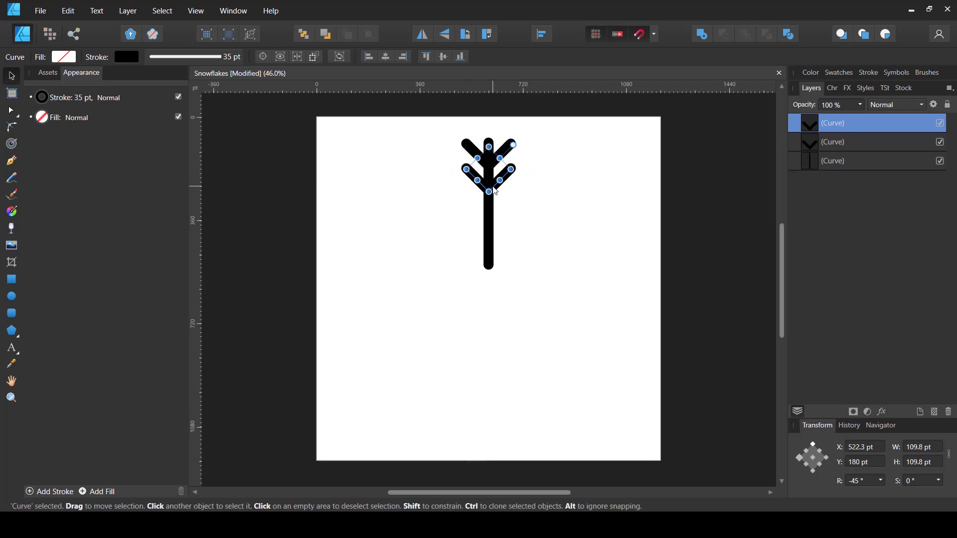
{"action": "left_click_drag", "start_coordinate": [488, 148], "coordinate": [494, 130]}
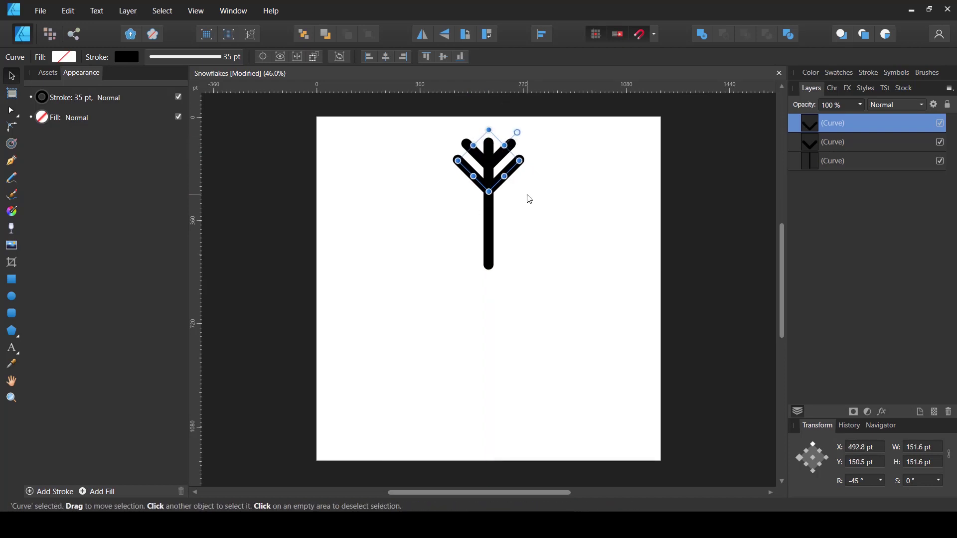
{"action": "left_click", "coordinate": [506, 197]}
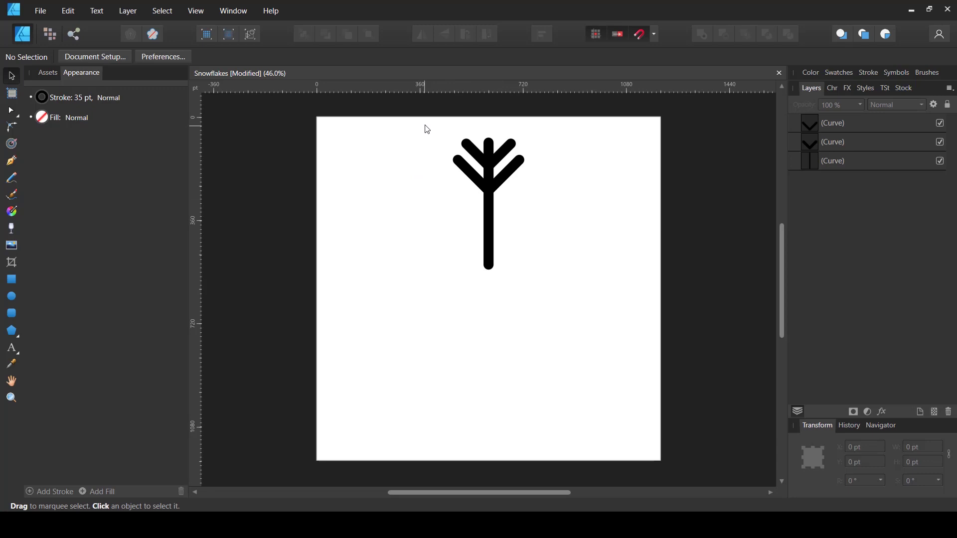
Group the stem with both V-shaped branches and move the group's transform origin to the stem's lower end
{"action": "mouse_move", "coordinate": [412, 112]}
{"action": "left_mouse_down"}
{"action": "mouse_move", "coordinate": [577, 234]}
{"action": "mouse_move", "coordinate": [589, 272]}
{"action": "left_mouse_up"}
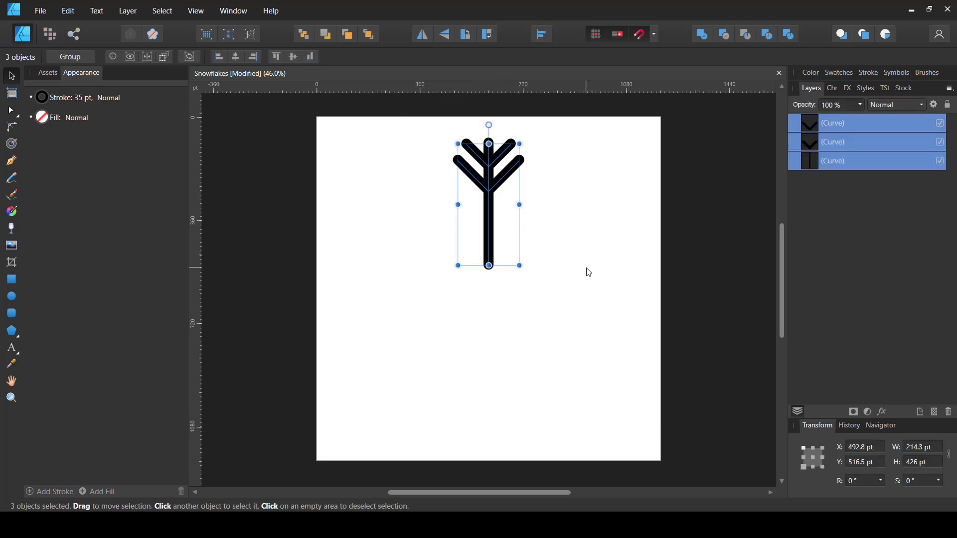
{"action": "key", "text": "ctrl+g"}
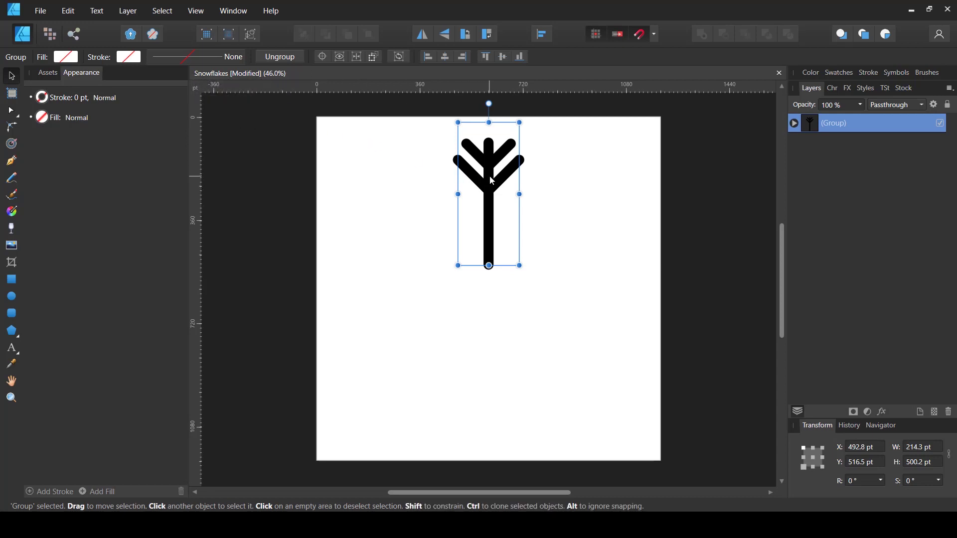
{"action": "left_click_drag", "start_coordinate": [529, 122], "coordinate": [520, 120]}
{"action": "double_click", "coordinate": [466, 261]}
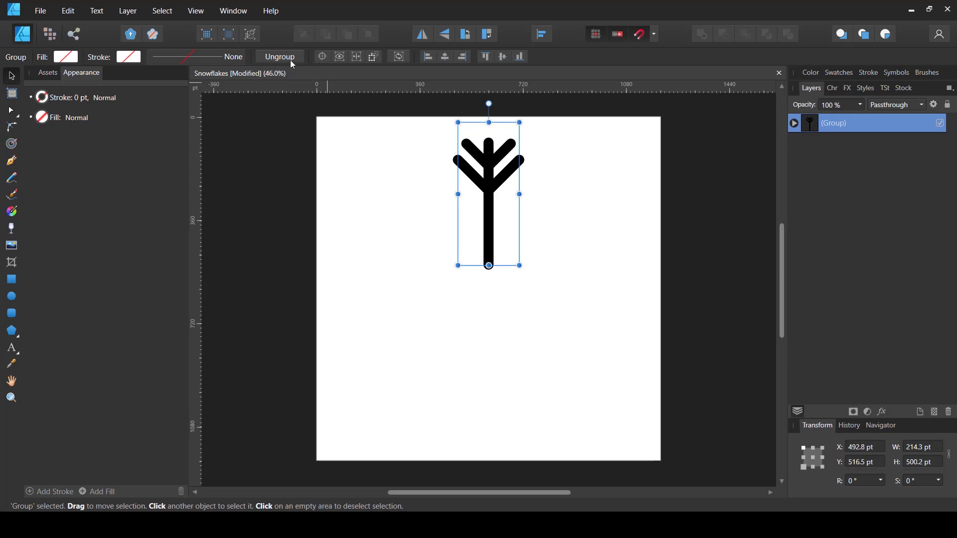
{"action": "left_click", "coordinate": [323, 58]}
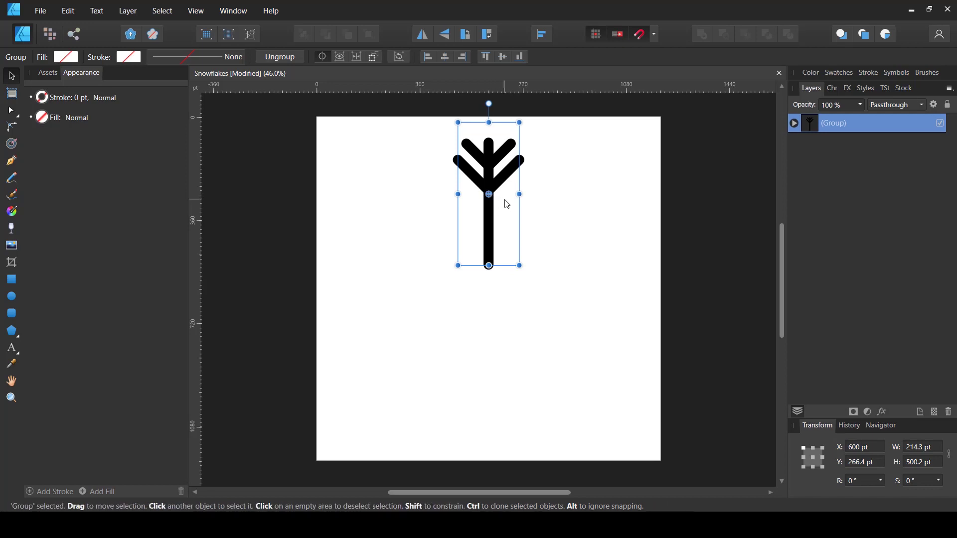
{"action": "left_click_drag", "start_coordinate": [489, 194], "coordinate": [488, 264]}
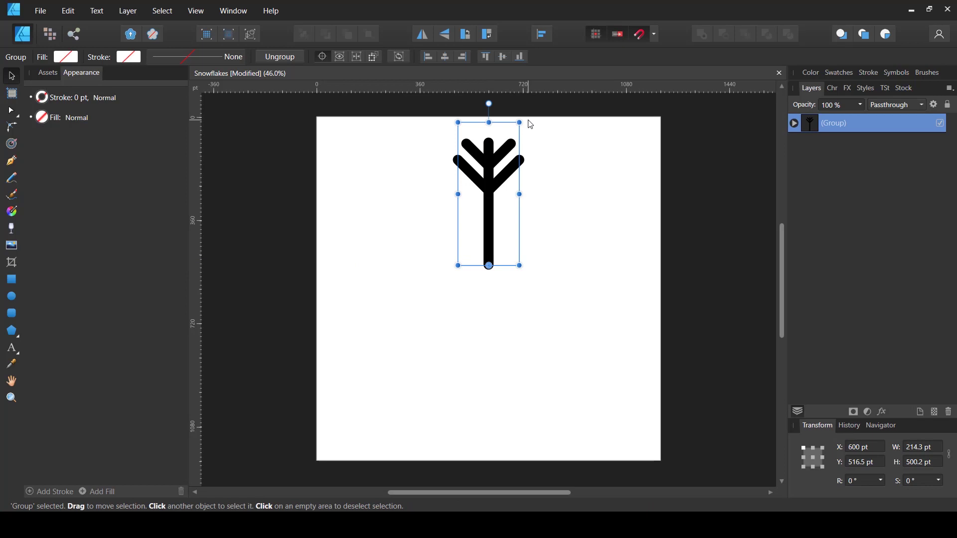
Duplicate the branch group and rotate the copy to -60° around the stem's lower end
{"action": "key", "text": "ctrl+j"}
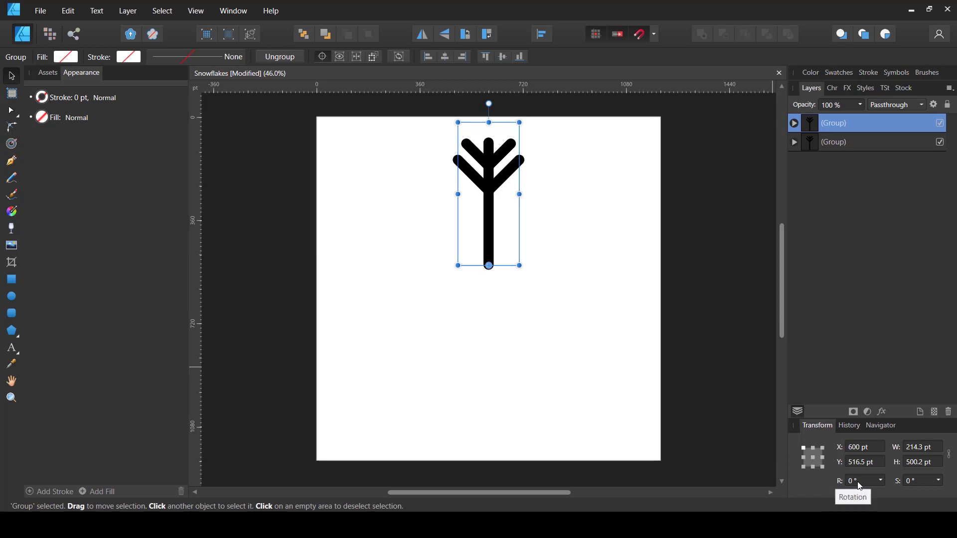
{"action": "left_click_drag", "start_coordinate": [523, 118], "coordinate": [618, 216]}
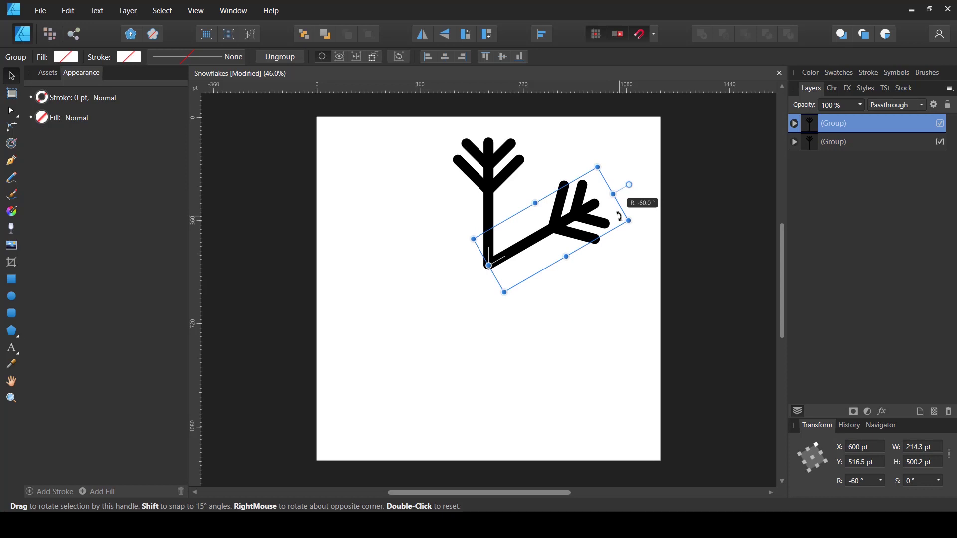
{"action": "left_click_drag", "start_coordinate": [619, 216], "coordinate": [622, 221]}
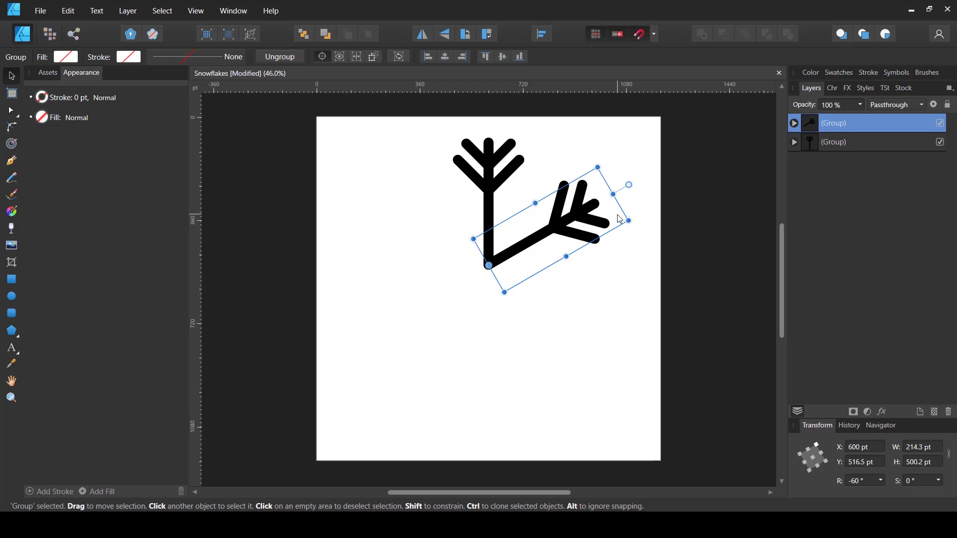
Repeat the rotated duplication four more times to complete the six-armed snowflake
{"action": "key", "text": "ctrl+j"}
{"action": "key", "text": "ctrl+j"}
{"action": "key", "text": "ctrl+j"}
{"action": "key", "text": "ctrl+j"}
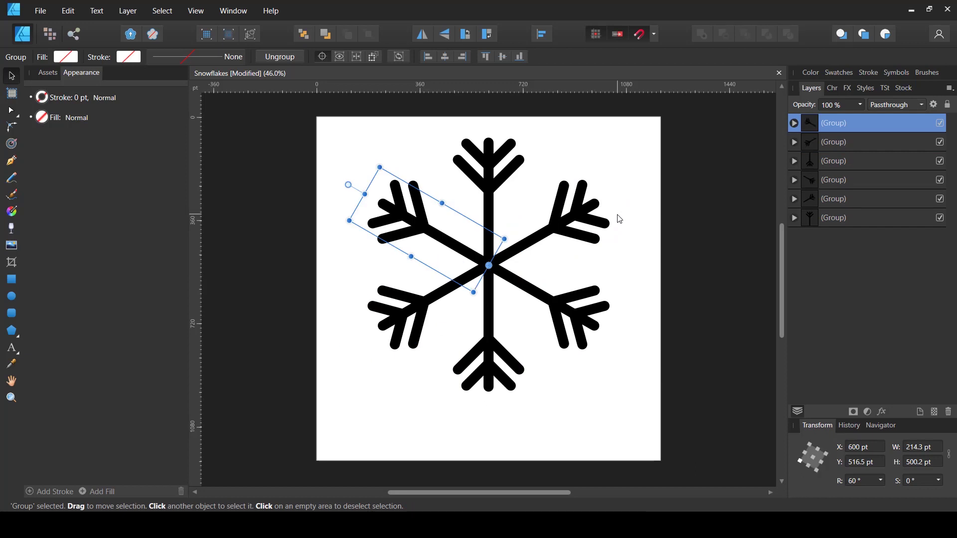
{"action": "left_click", "coordinate": [620, 219]}
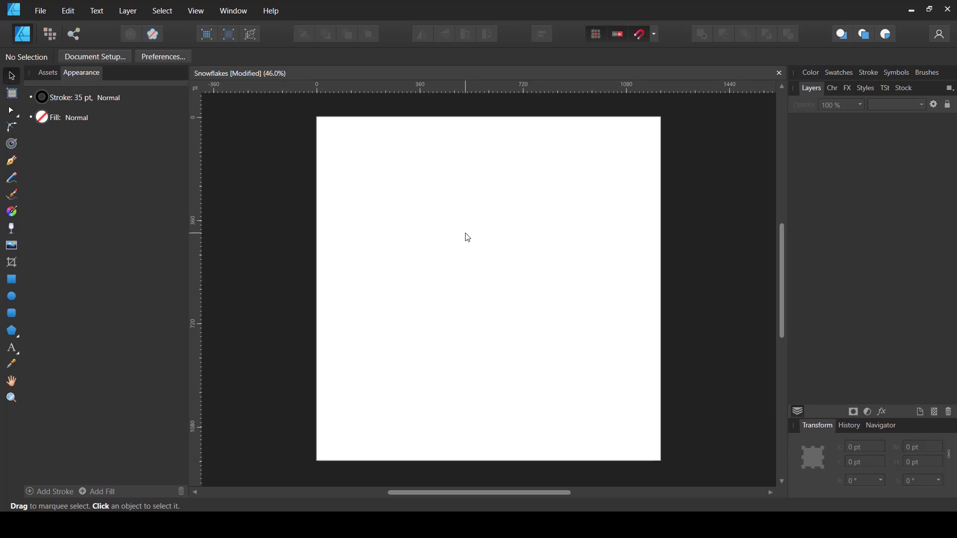
Draw a star about 756.5 pt wide on the empty page with the Star tool
{"action": "left_click", "coordinate": [17, 334]}
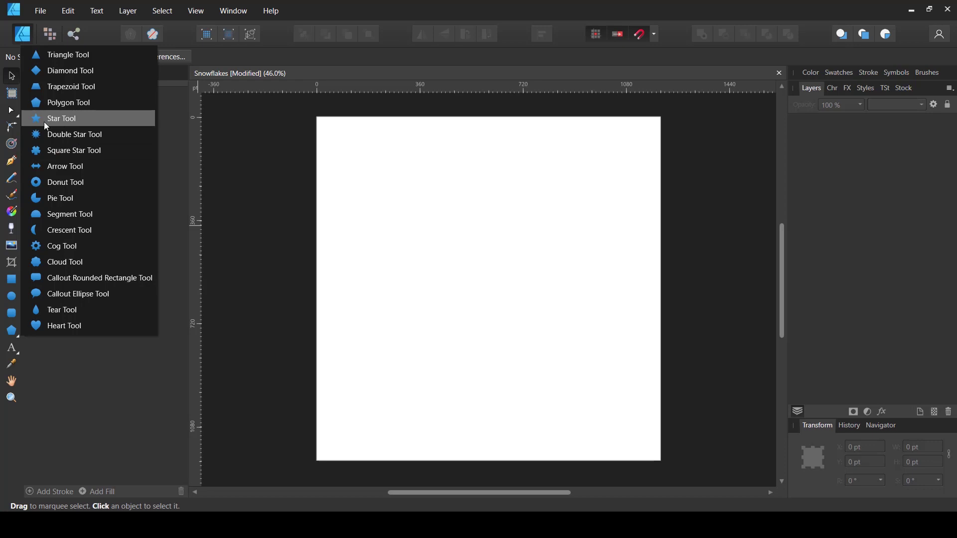
{"action": "left_click", "coordinate": [75, 118]}
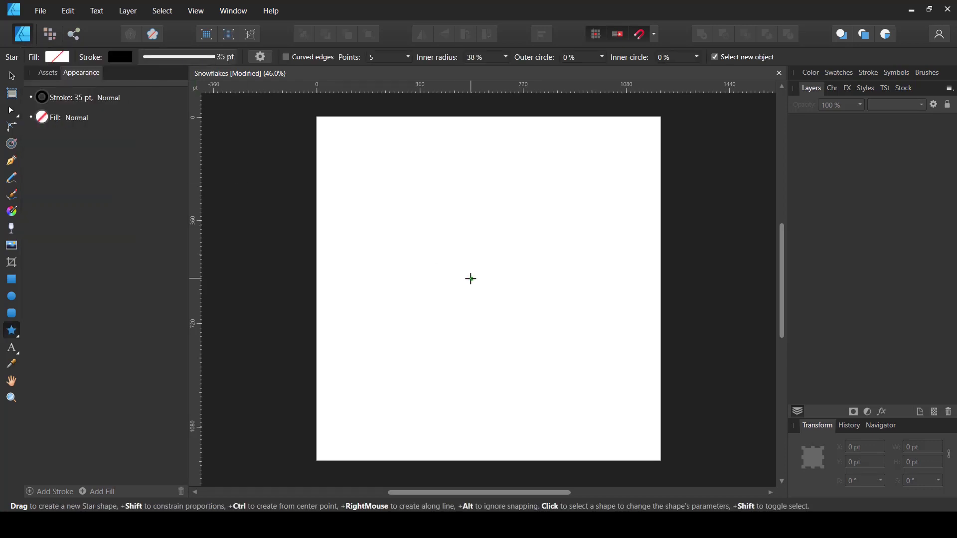
{"action": "left_click_drag", "start_coordinate": [421, 210], "coordinate": [621, 442]}
{"action": "key", "text": "v"}
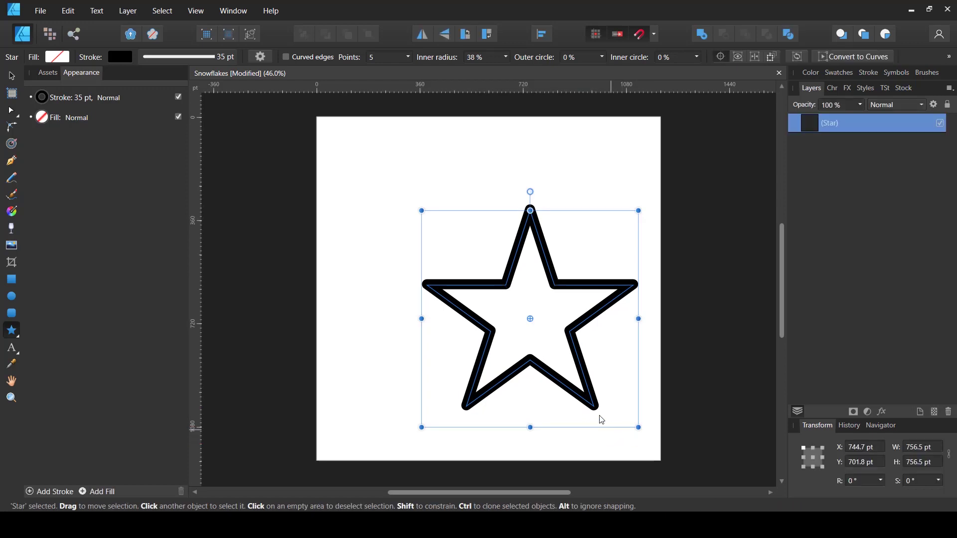
Align the star to the page's centre horizontally and vertically
{"action": "left_click", "coordinate": [542, 33]}
{"action": "left_click", "coordinate": [566, 74]}
{"action": "left_click", "coordinate": [565, 133]}
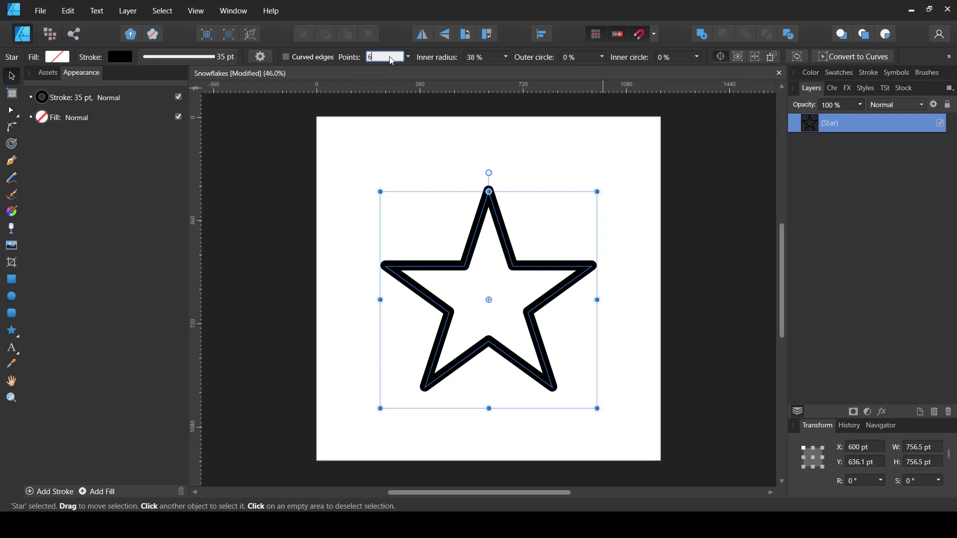
Give the star 6 points and reduce its inner radius to 0 %, collapsing it into six straight arms
{"action": "key", "text": "Return"}
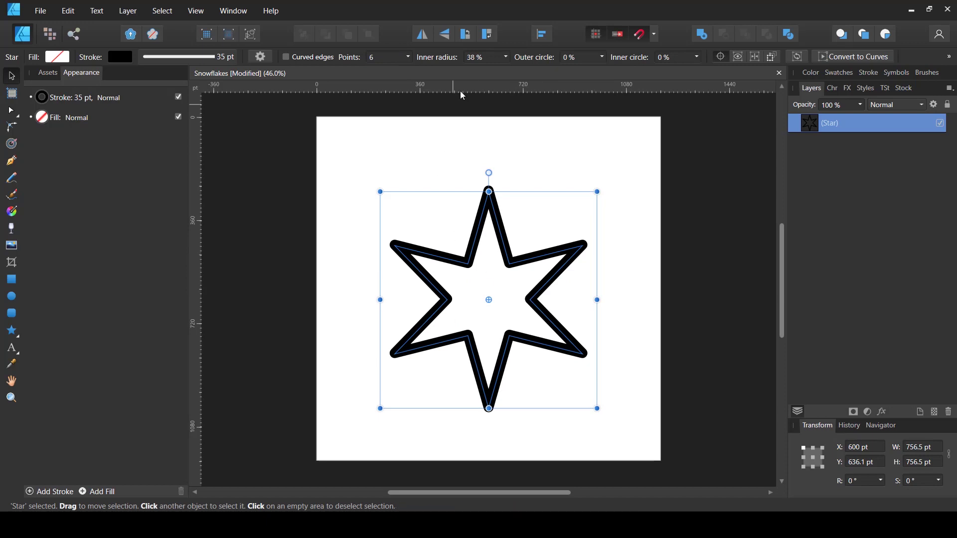
{"action": "left_click", "coordinate": [507, 57]}
{"action": "left_click_drag", "start_coordinate": [508, 73], "coordinate": [440, 70]}
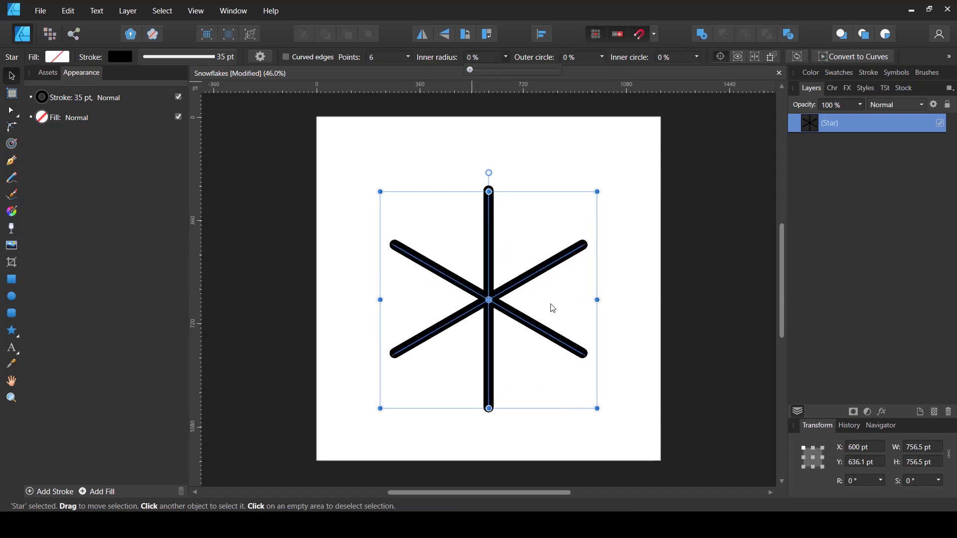
Enlarge the six-armed star to about 1083 pt and align it to the page's centre and middle using Spread
{"action": "left_click_drag", "start_coordinate": [489, 191], "coordinate": [511, 144]}
{"action": "left_click", "coordinate": [544, 33]}
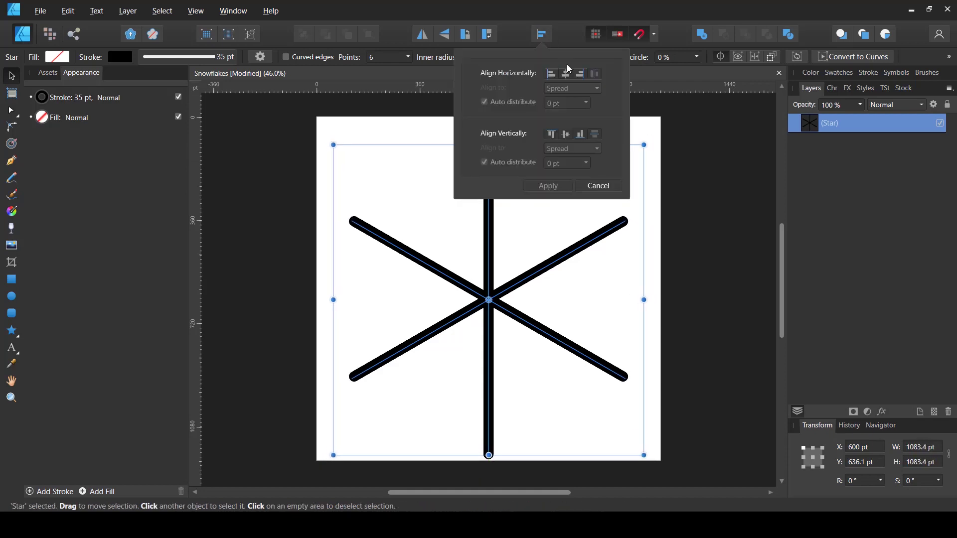
{"action": "left_click", "coordinate": [566, 74]}
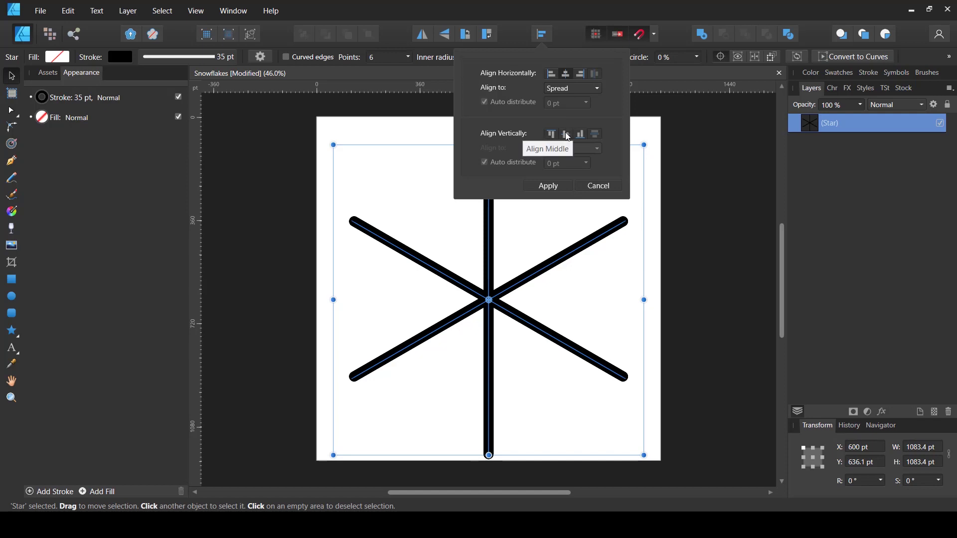
{"action": "left_click", "coordinate": [566, 134]}
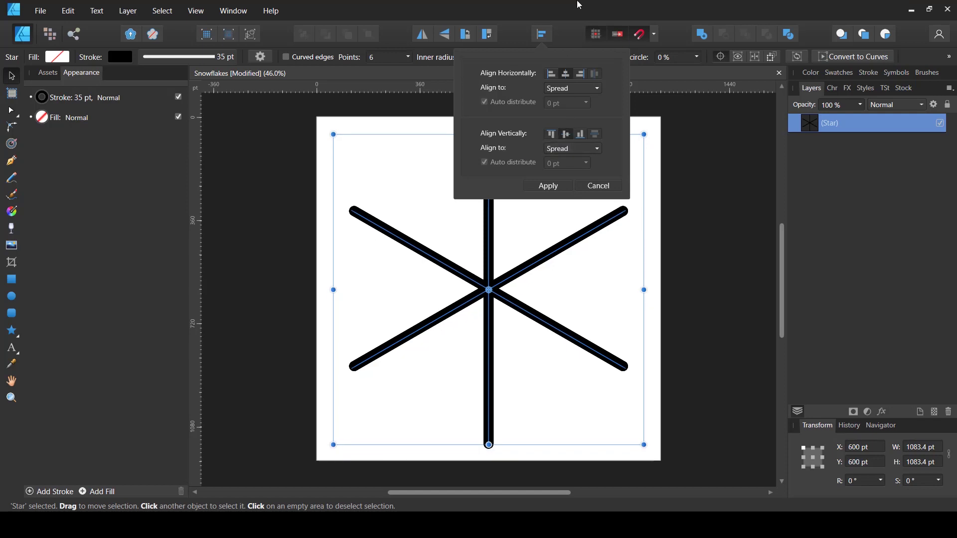
Reduce the six-armed star's stroke width to 0.7 pt and deselect it
{"action": "left_click", "coordinate": [160, 55]}
{"action": "left_click_drag", "start_coordinate": [172, 99], "coordinate": [159, 101]}
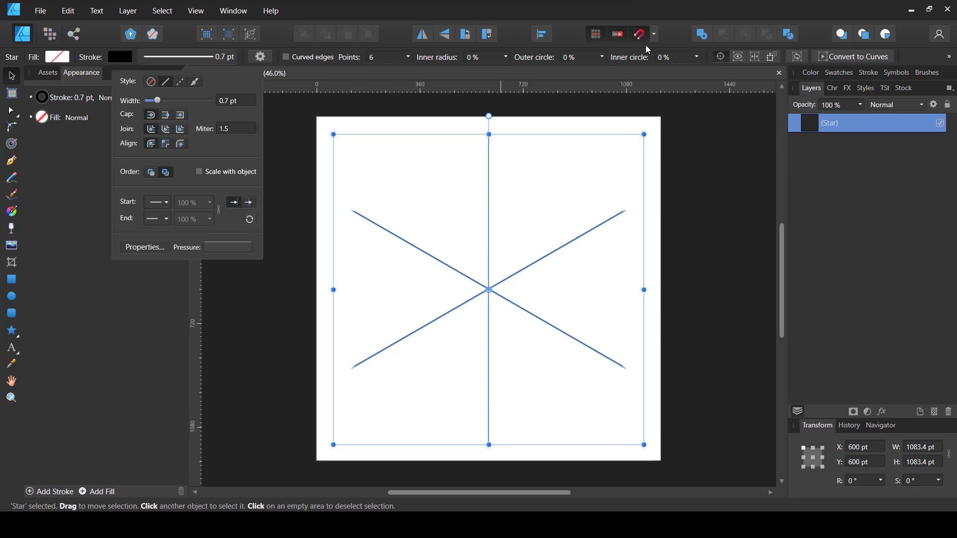
{"action": "left_click", "coordinate": [698, 158]}
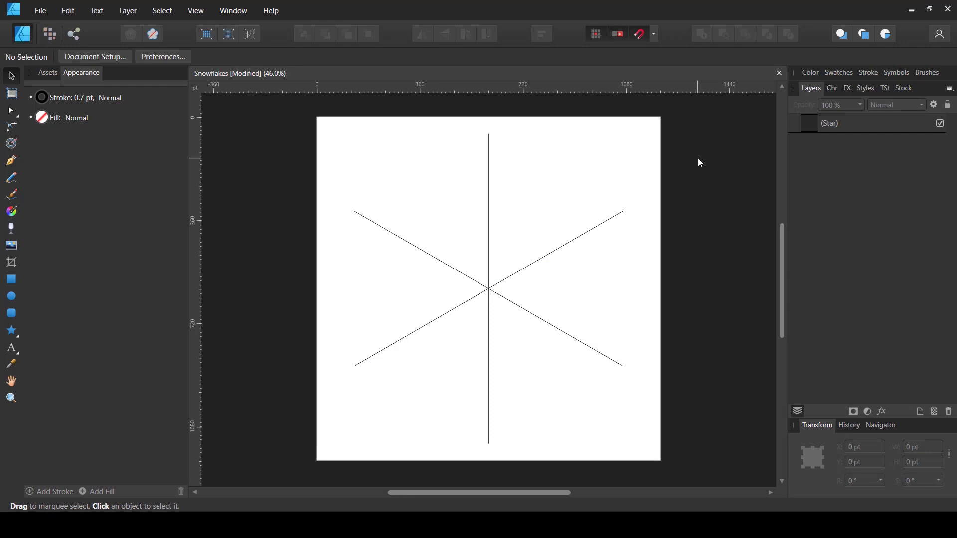
Draw a closed triangle with the Pen tool from above the star's vertical arm to its centre and out along the upper-right arm
{"action": "left_click", "coordinate": [12, 163]}
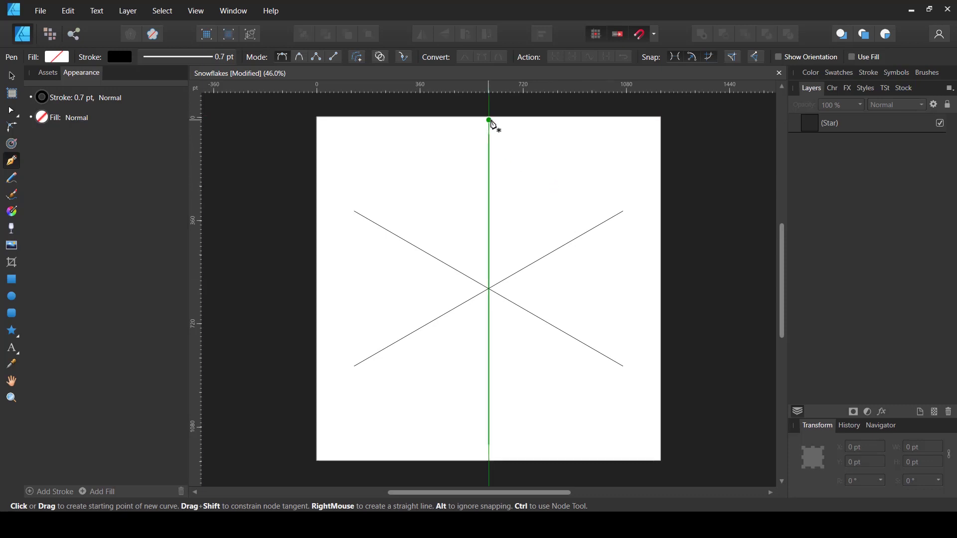
{"action": "left_click", "coordinate": [489, 122]}
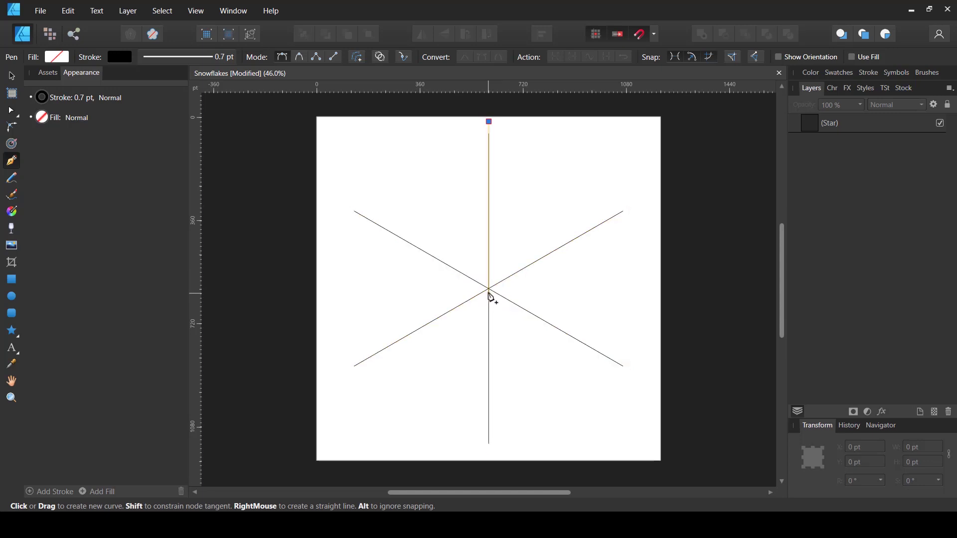
{"action": "left_click", "coordinate": [489, 290]}
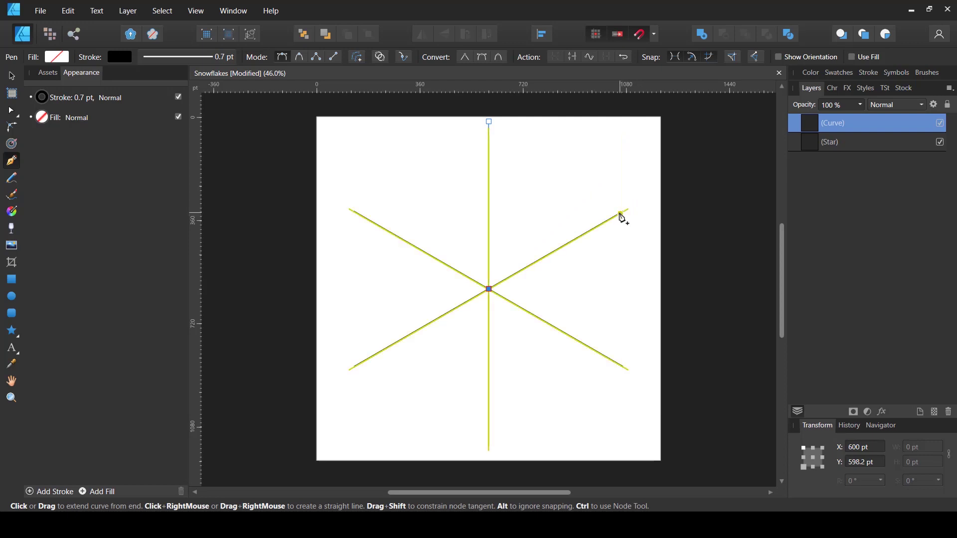
{"action": "left_click", "coordinate": [621, 214]}
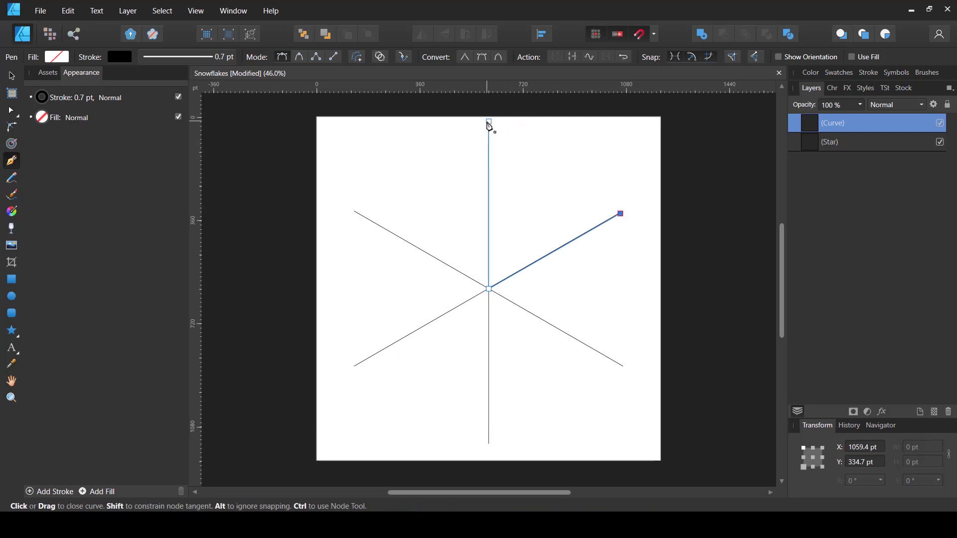
{"action": "left_click", "coordinate": [489, 122]}
Extend the triangle's outer nodes to the page's right edge at about 1200, 254 pt and above the page at 600, -60 pt
{"action": "key", "text": "a"}
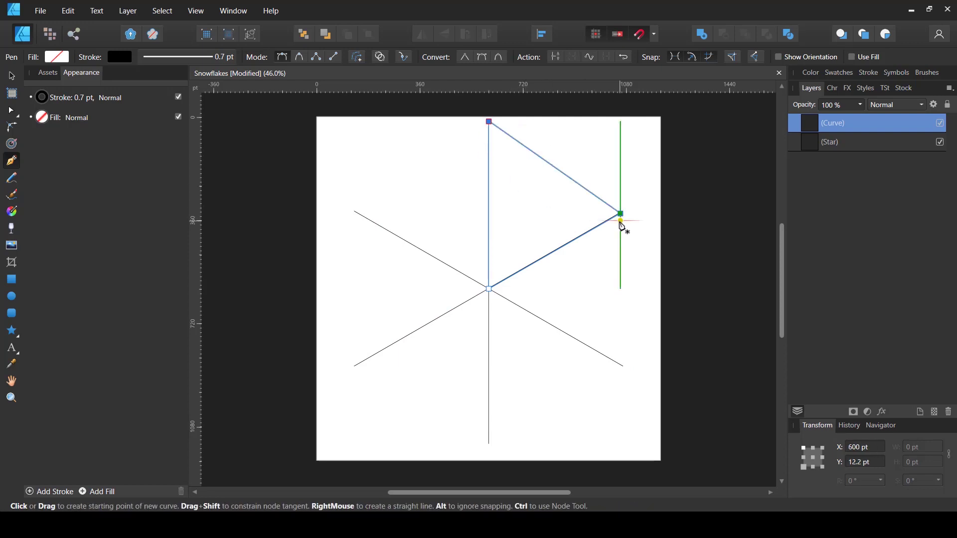
{"action": "left_click_drag", "start_coordinate": [622, 217], "coordinate": [662, 193]}
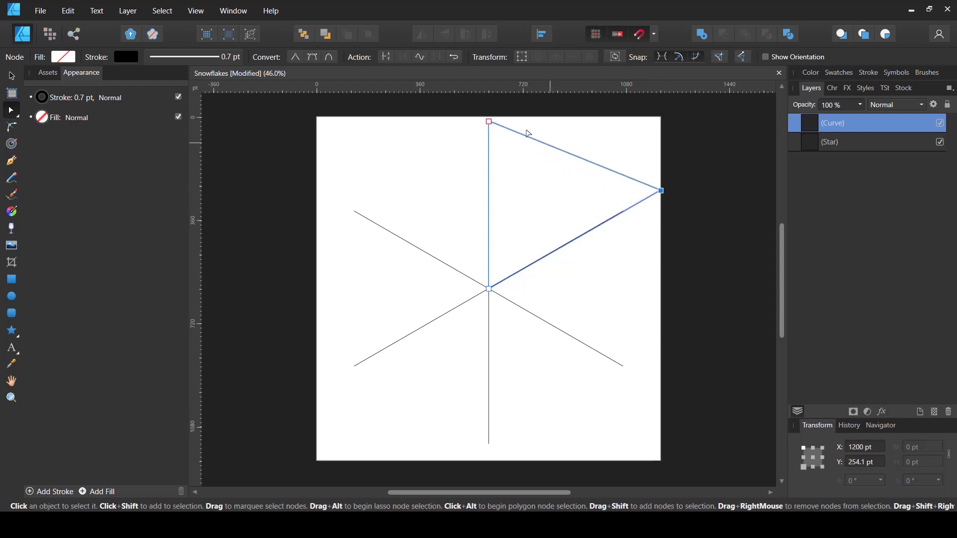
{"action": "left_click_drag", "start_coordinate": [491, 121], "coordinate": [489, 101]}
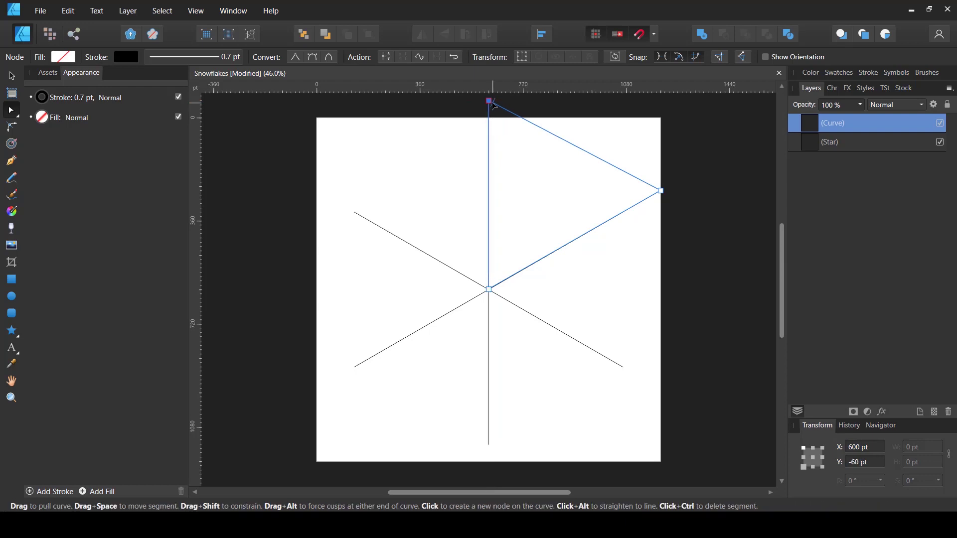
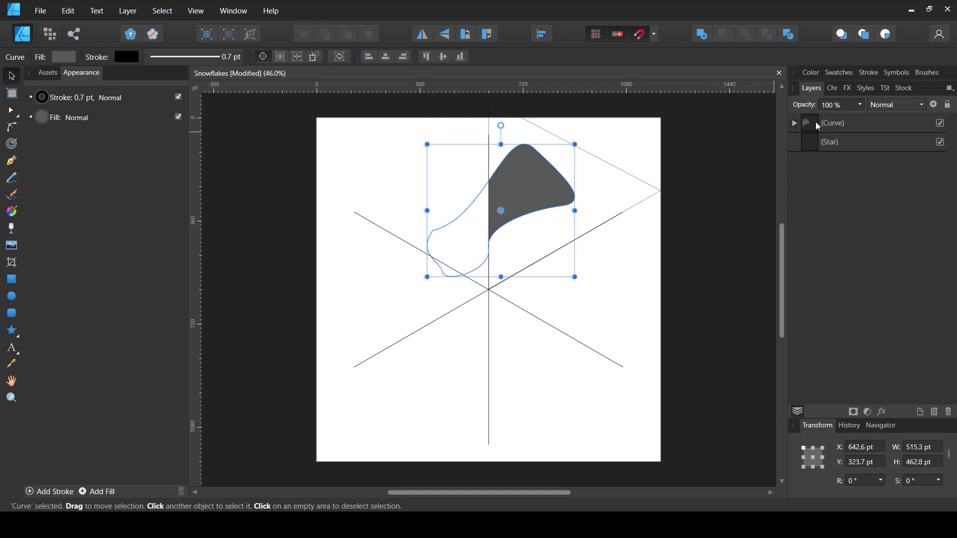
Create a symbol from the triangle curve that clips the grey freeform shape
{"action": "left_click", "coordinate": [815, 123]}
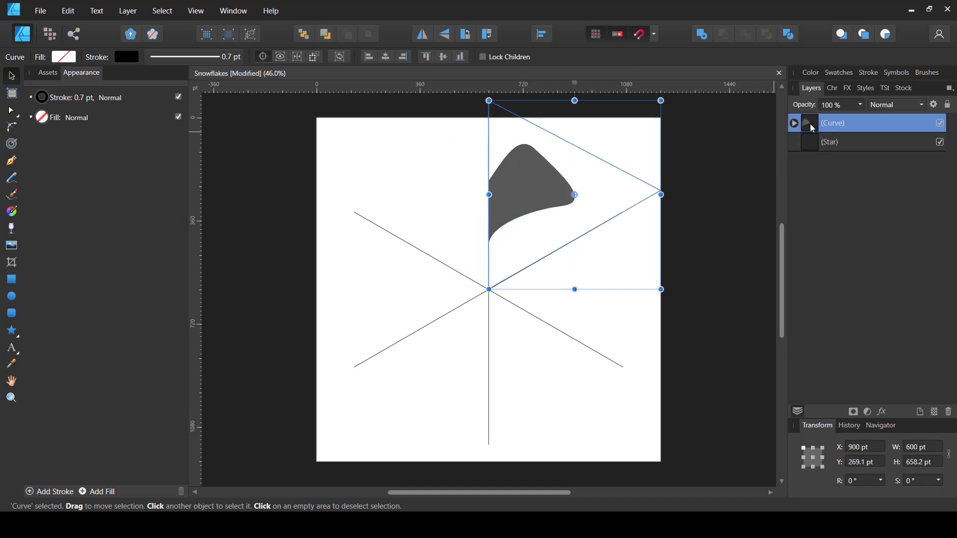
{"action": "left_click", "coordinate": [835, 75]}
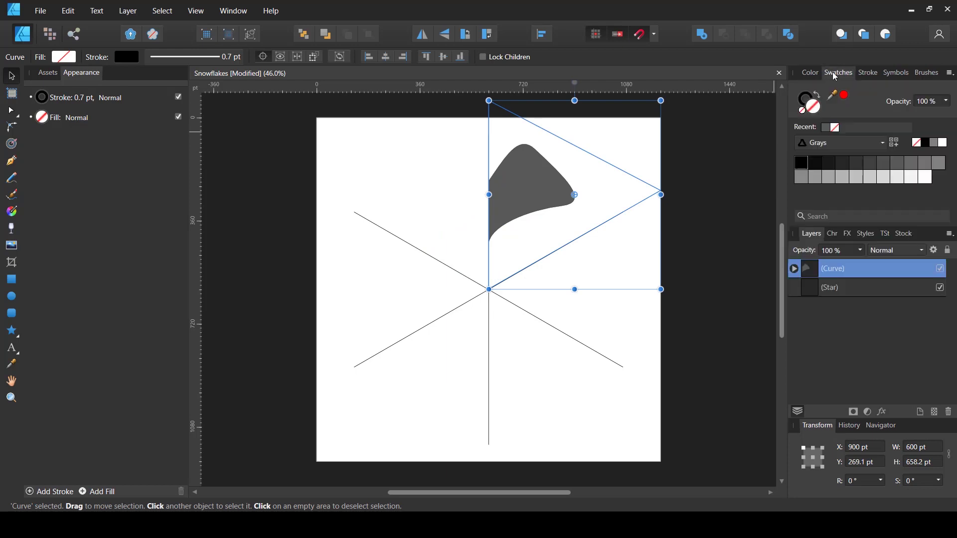
{"action": "left_click", "coordinate": [894, 75]}
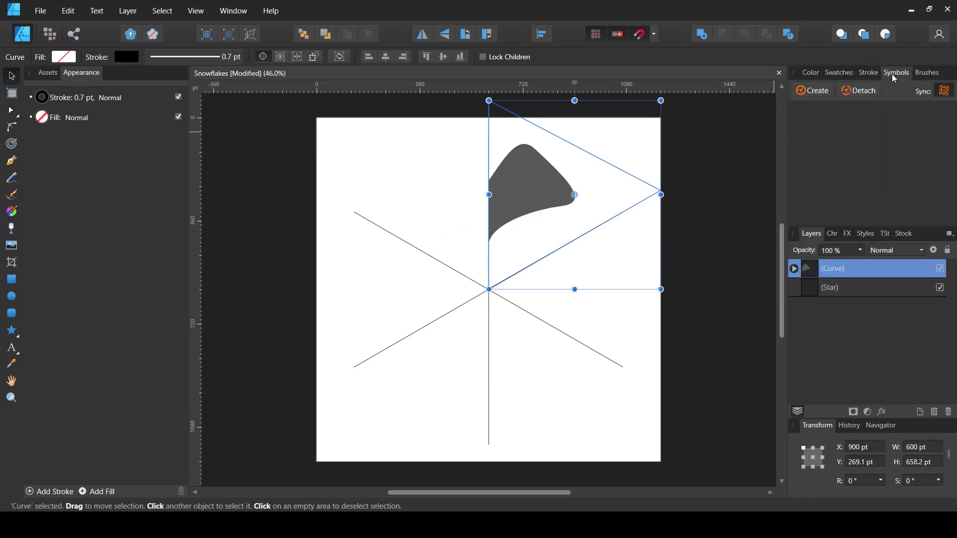
{"action": "left_click", "coordinate": [894, 74]}
{"action": "left_click", "coordinate": [894, 75]}
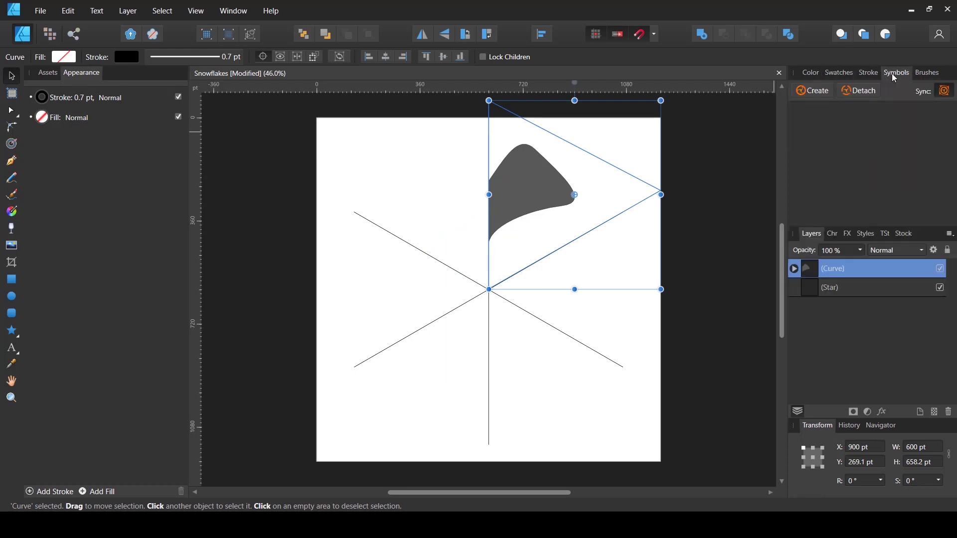
{"action": "left_click", "coordinate": [820, 92]}
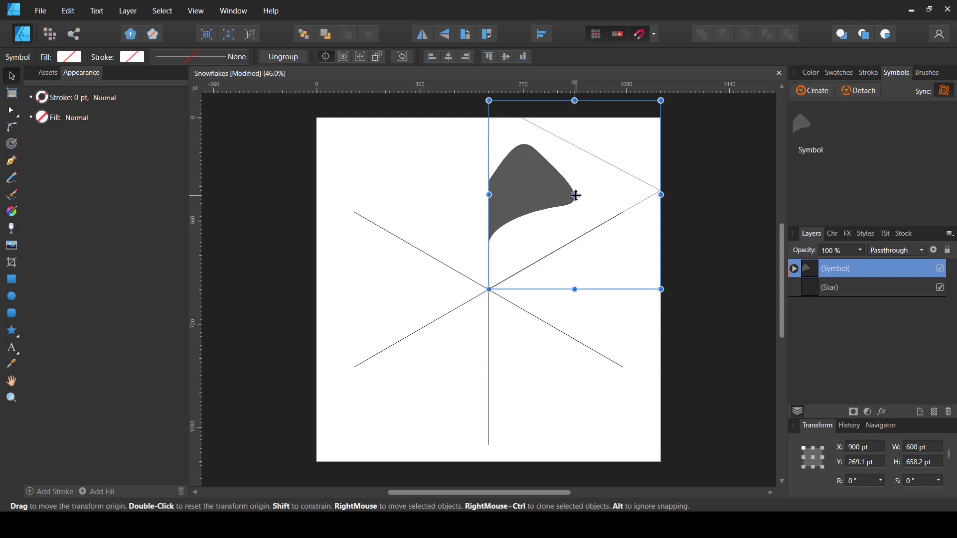
Set the symbol's transform origin to the star's centre and duplicate it in -60° rotations until six wedges surround the centre
{"action": "mouse_move", "coordinate": [573, 196]}
{"action": "left_mouse_down"}
{"action": "mouse_move", "coordinate": [520, 242]}
{"action": "mouse_move", "coordinate": [490, 290]}
{"action": "left_mouse_up"}
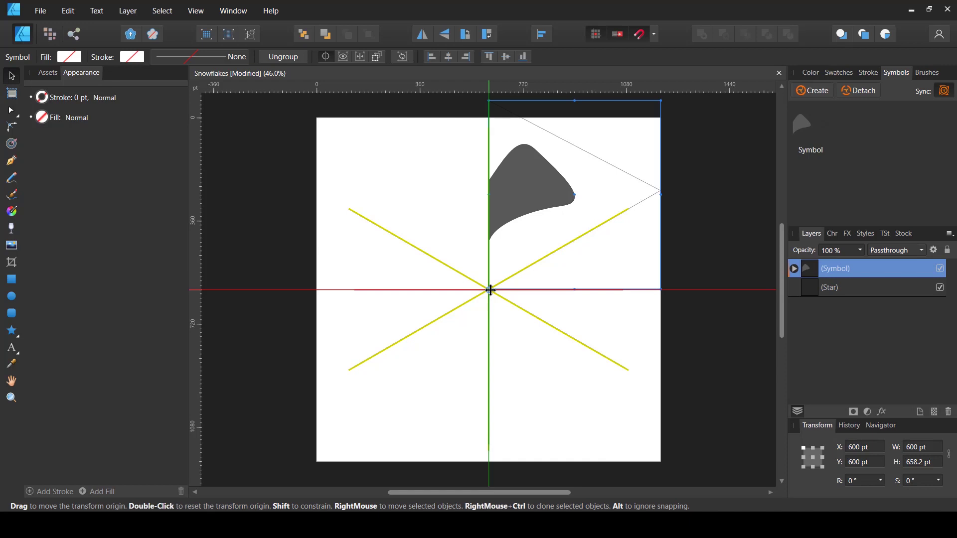
{"action": "left_click_drag", "start_coordinate": [491, 290], "coordinate": [488, 289]}
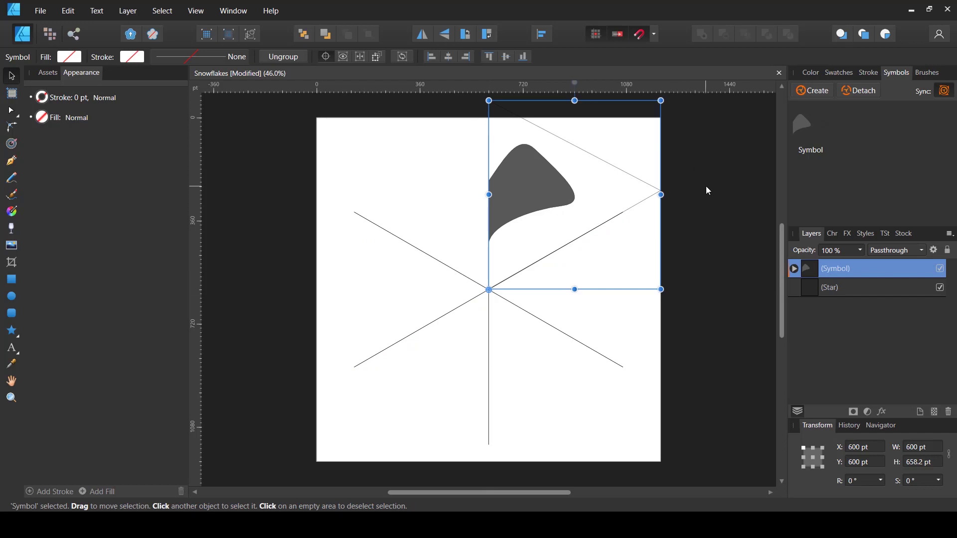
{"action": "key", "text": "ctrl+j"}
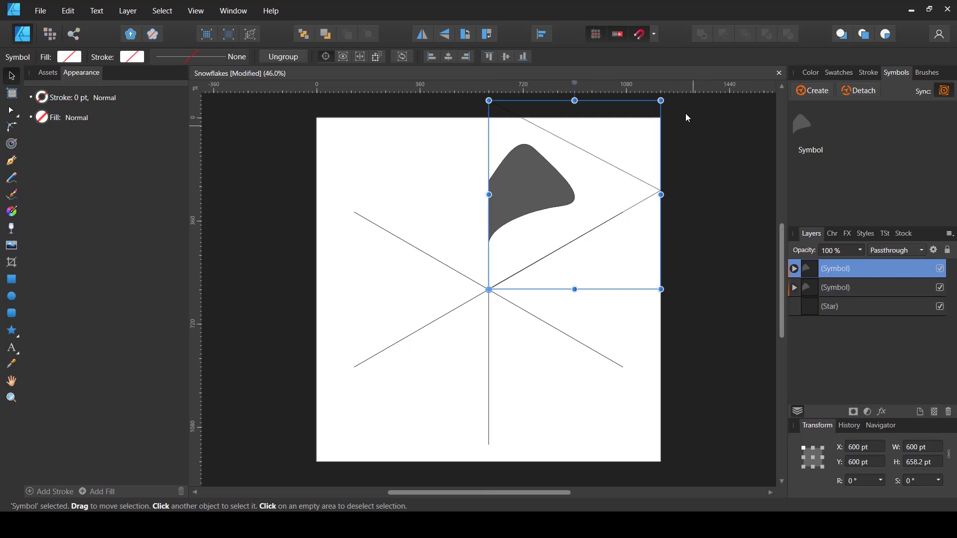
{"action": "left_click_drag", "start_coordinate": [671, 103], "coordinate": [719, 329]}
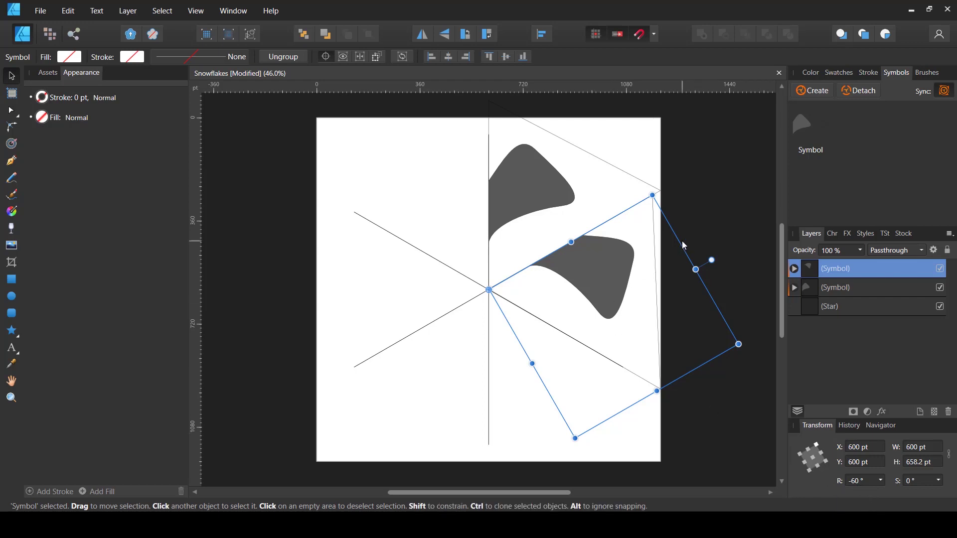
{"action": "key", "text": "ctrl+j"}
{"action": "key", "text": "ctrl+j"}
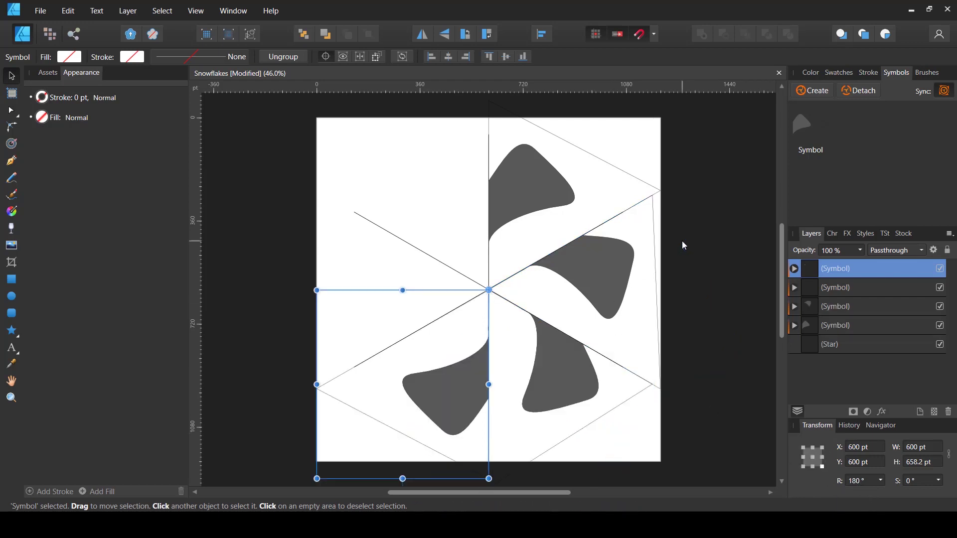
{"action": "key", "text": "ctrl+j"}
{"action": "key", "text": "ctrl+j"}
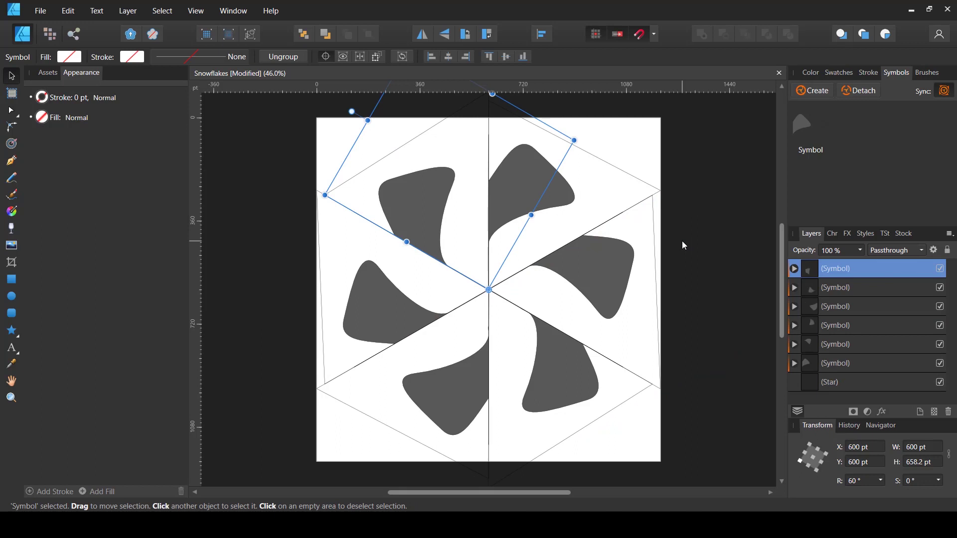
Duplicate all six symbol wedges together and flip the copies horizontally to mirror the pattern
{"action": "left_click", "coordinate": [811, 357], "text": "shift"}
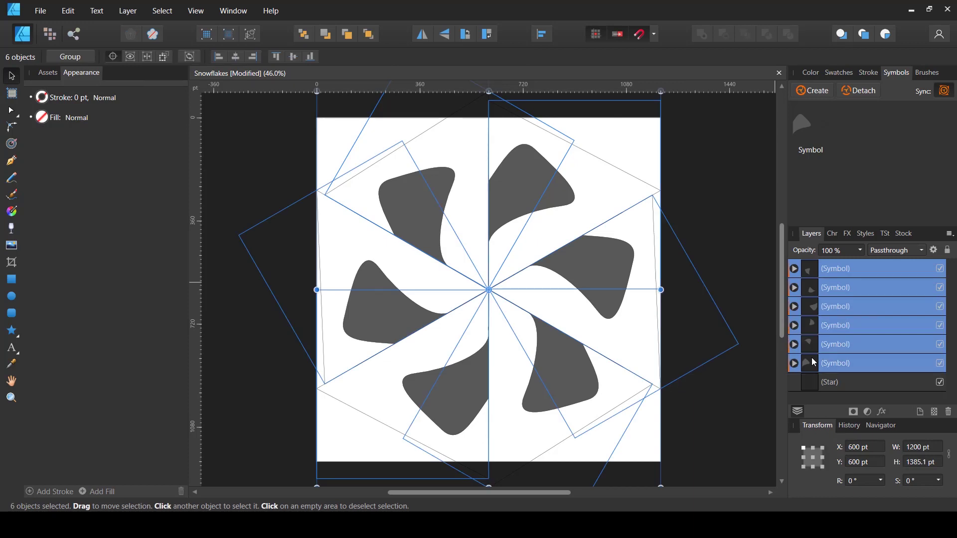
{"action": "key", "text": "ctrl+j"}
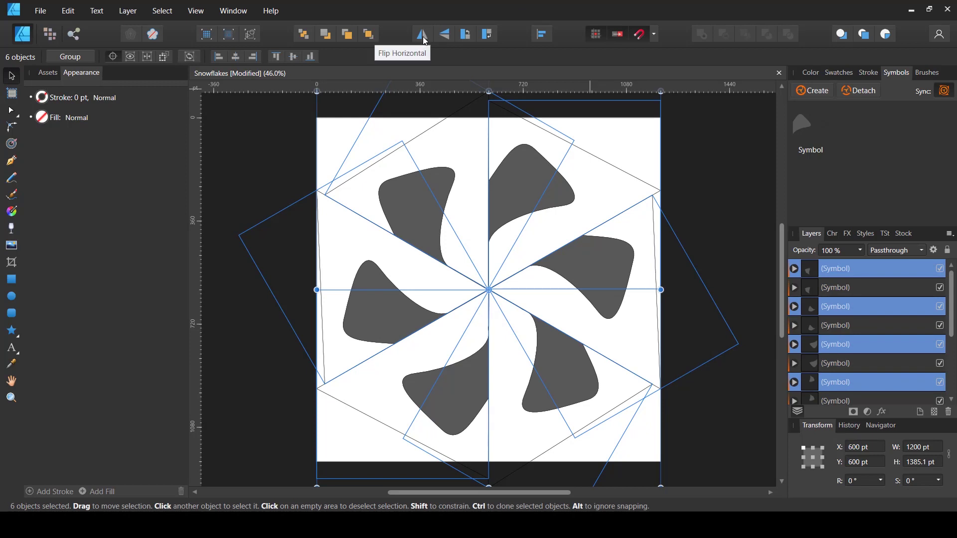
{"action": "left_click", "coordinate": [422, 36]}
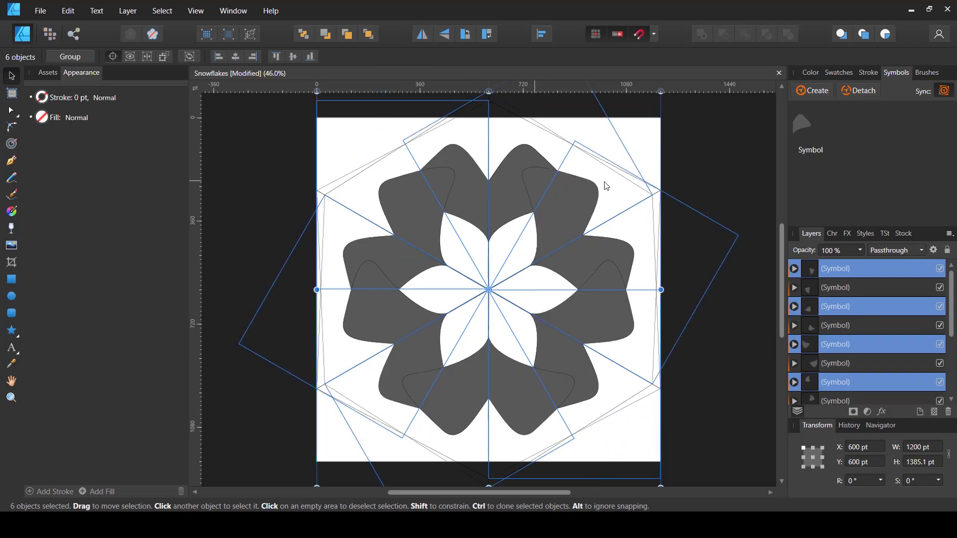
{"action": "left_click", "coordinate": [707, 158]}
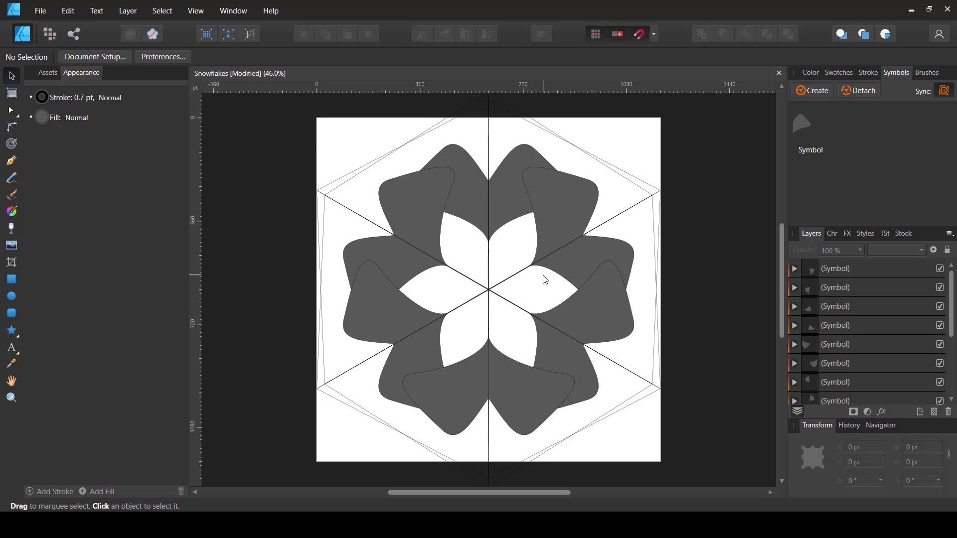
Expand the original symbol down to its nested curve and hide the grey freeform shape inside the triangle
{"action": "left_click", "coordinate": [903, 71]}
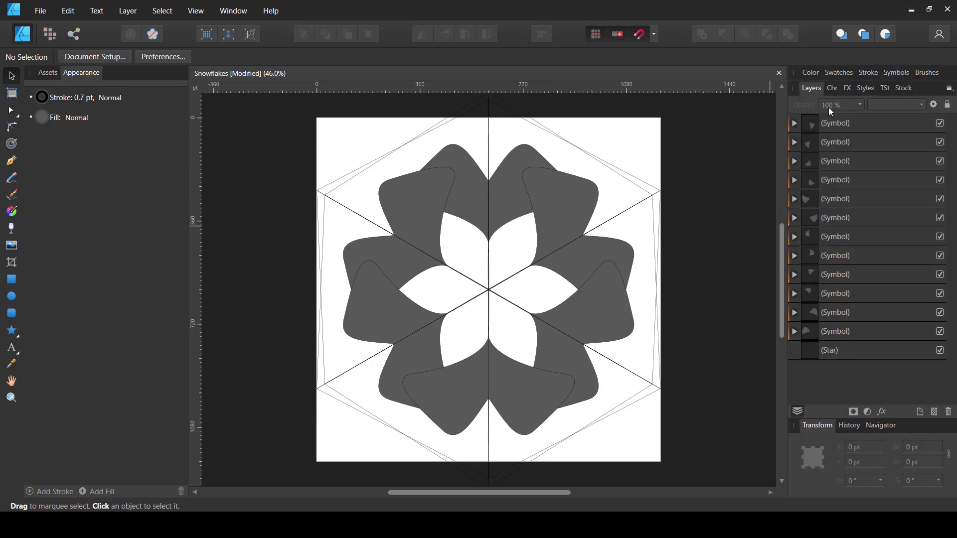
{"action": "left_click", "coordinate": [795, 333]}
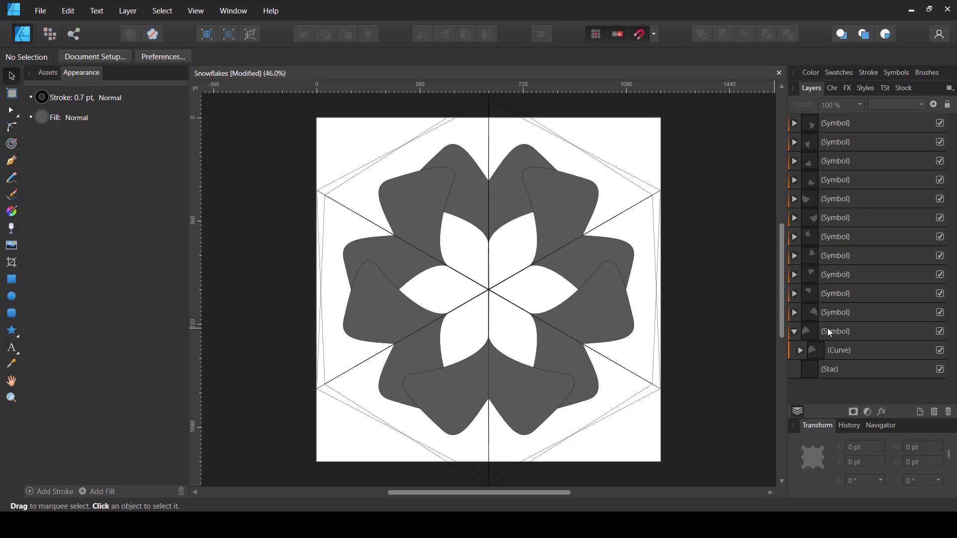
{"action": "left_click", "coordinate": [800, 351]}
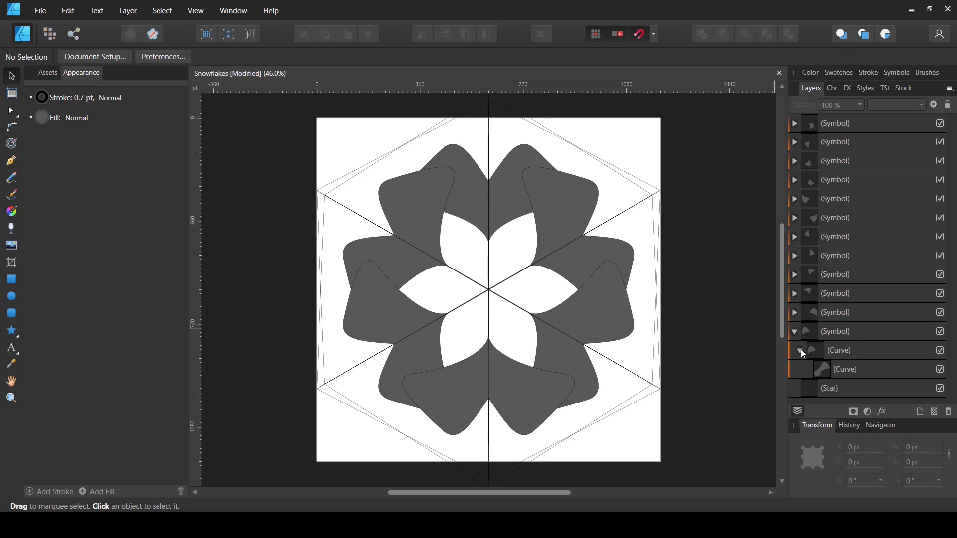
{"action": "left_click", "coordinate": [859, 373]}
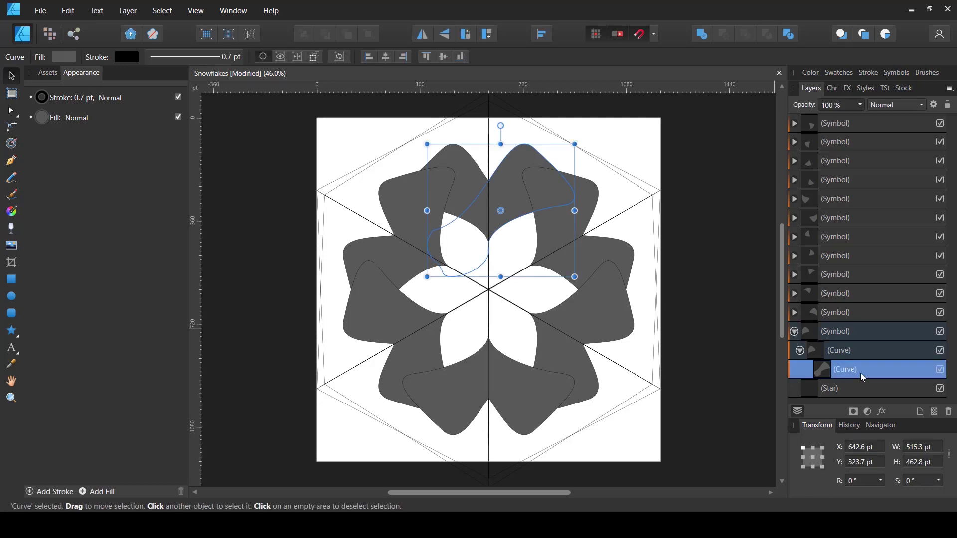
{"action": "left_click", "coordinate": [940, 370]}
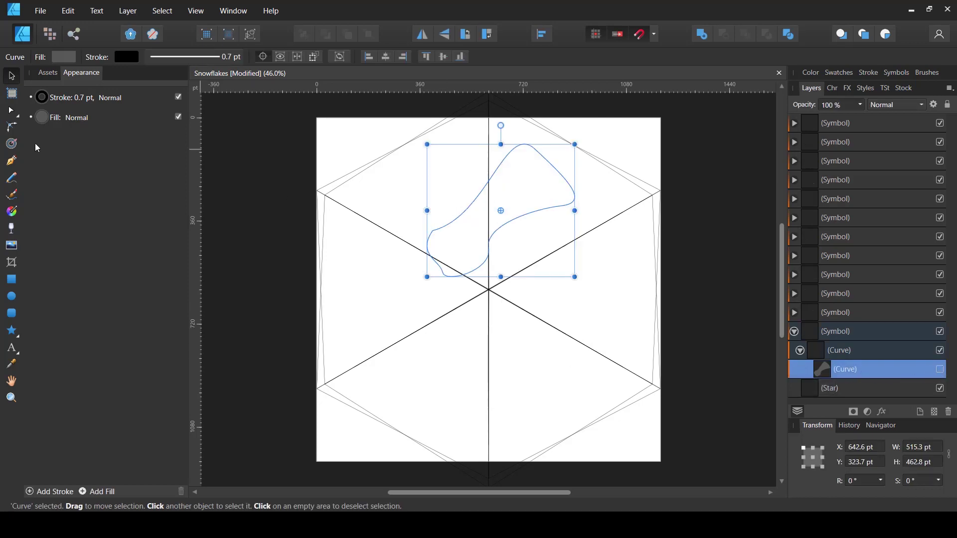
Draw a vertical line about 452 pt long along the upper arm inside the symbol with the Pen tool, with a 44.9 pt stroke
{"action": "left_click", "coordinate": [12, 162]}
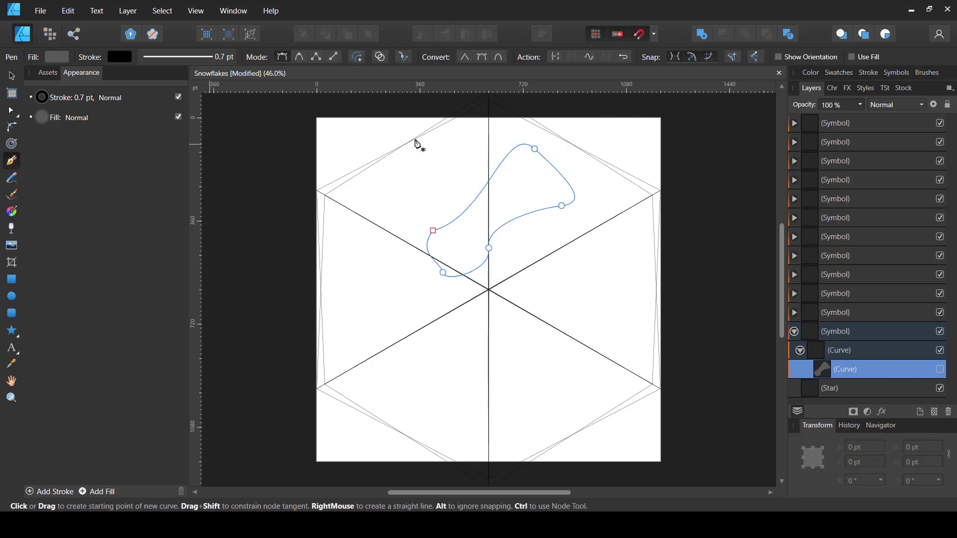
{"action": "left_click", "coordinate": [488, 133]}
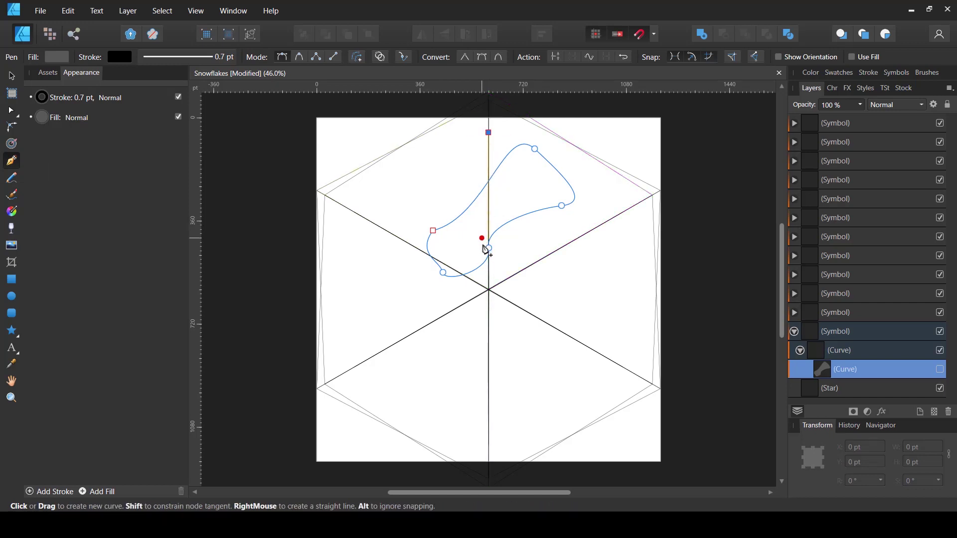
{"action": "left_click", "coordinate": [488, 262]}
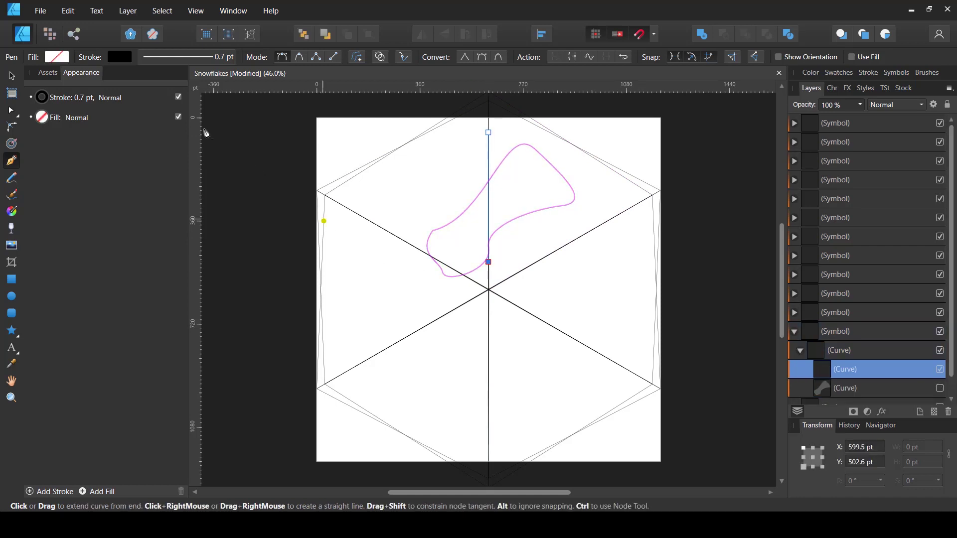
{"action": "left_click", "coordinate": [170, 62]}
{"action": "left_click_drag", "start_coordinate": [160, 100], "coordinate": [200, 102]}
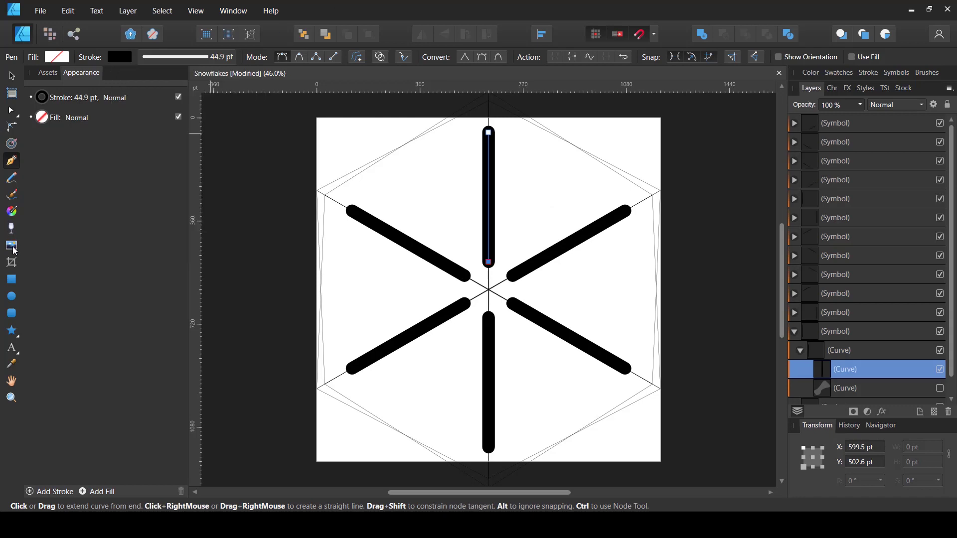
Draw a circle about 159 pt across to the right of the upper arm inside the symbol with the Ellipse tool
{"action": "left_click", "coordinate": [11, 296]}
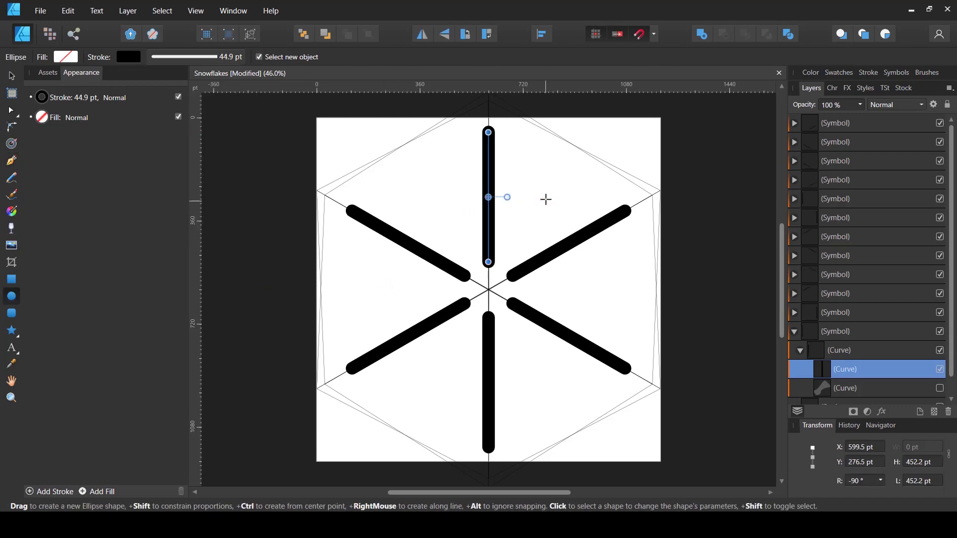
{"action": "left_click_drag", "start_coordinate": [523, 178], "coordinate": [571, 224]}
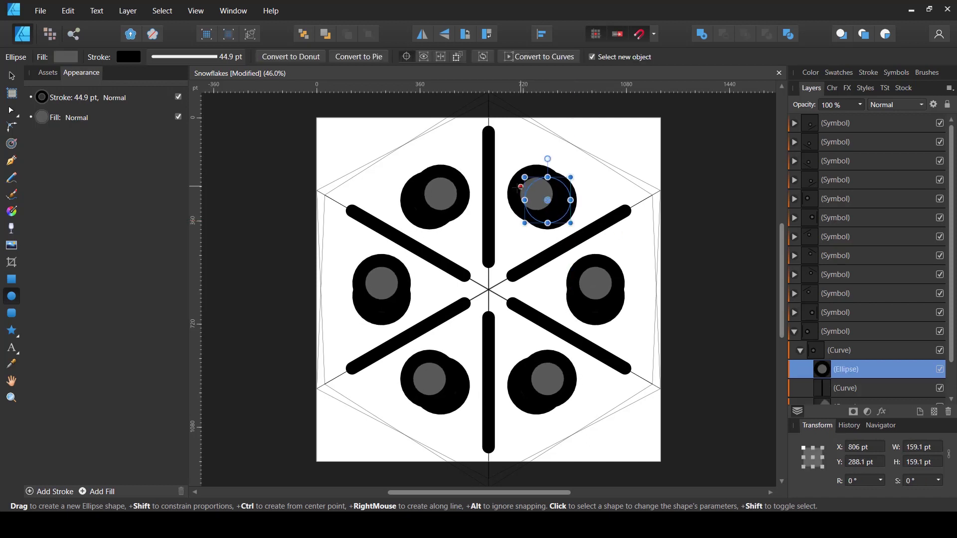
{"action": "key", "text": "v"}
Remove the circle's fill and centre it horizontally and vertically on the page
{"action": "left_click", "coordinate": [65, 57]}
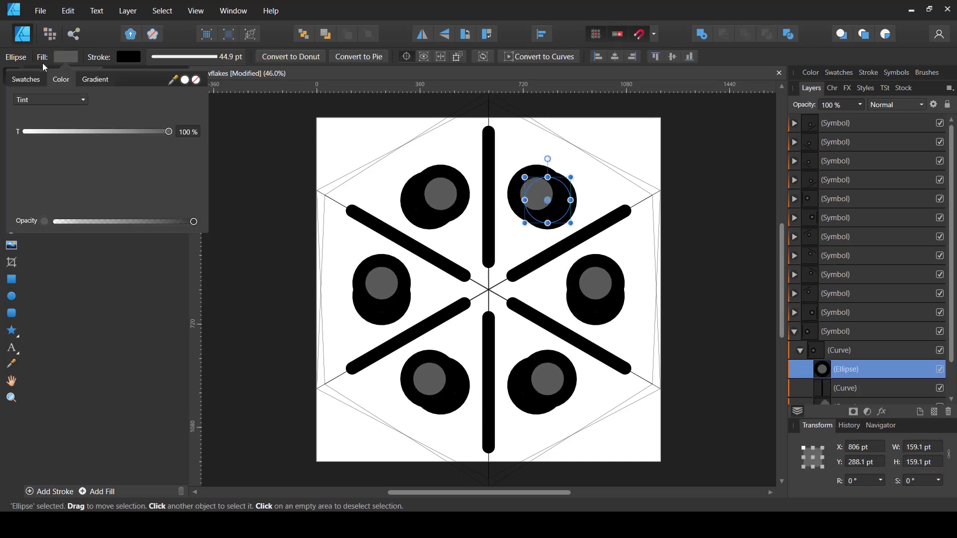
{"action": "left_click", "coordinate": [196, 79]}
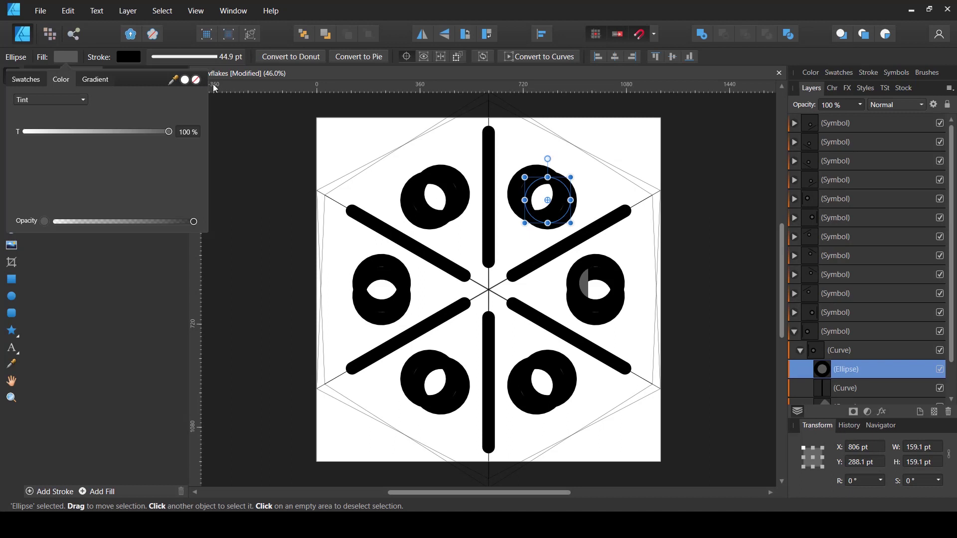
{"action": "left_click", "coordinate": [618, 55]}
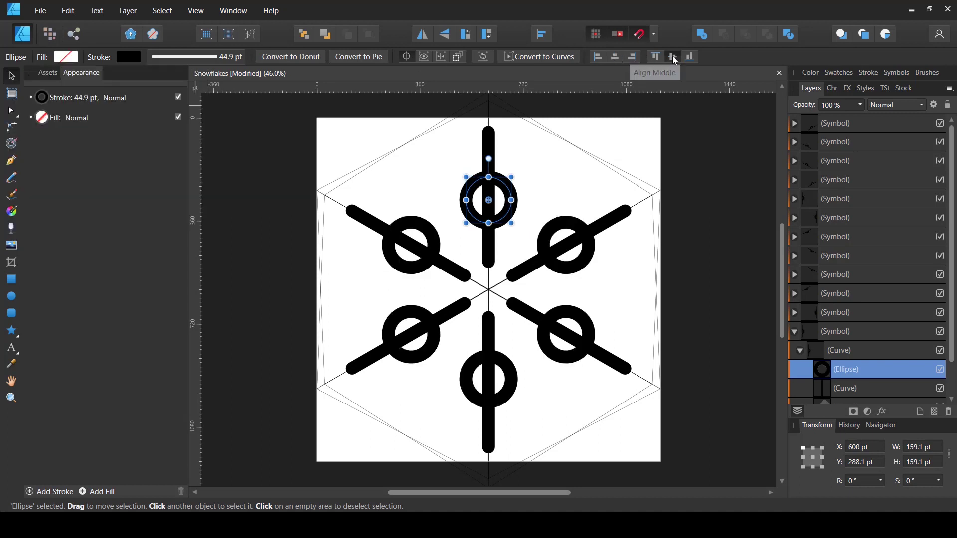
{"action": "left_click", "coordinate": [672, 56]}
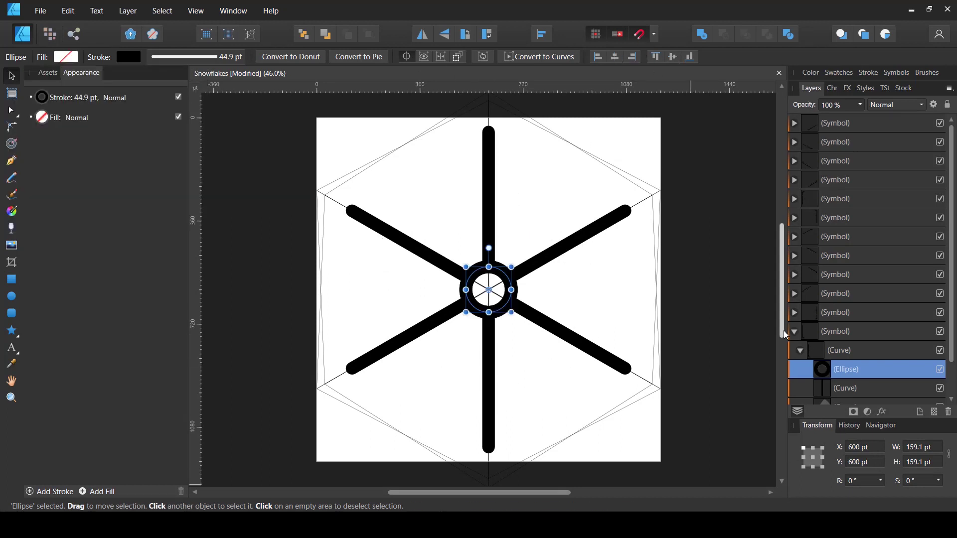
Extend the inner end of the upper arm's line down to Y 520.5 pt to meet the central ring
{"action": "left_click", "coordinate": [829, 386]}
{"action": "key", "text": "a"}
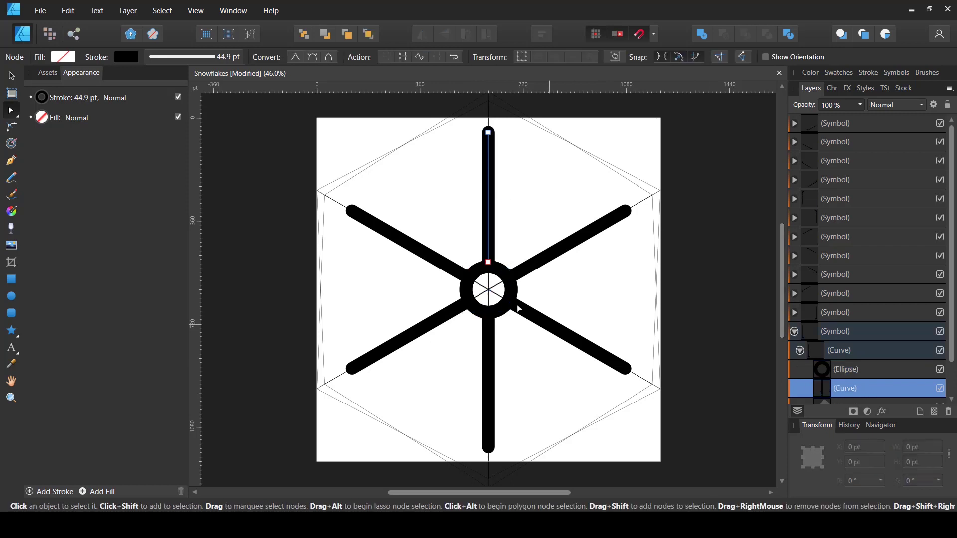
{"action": "left_click", "coordinate": [488, 261]}
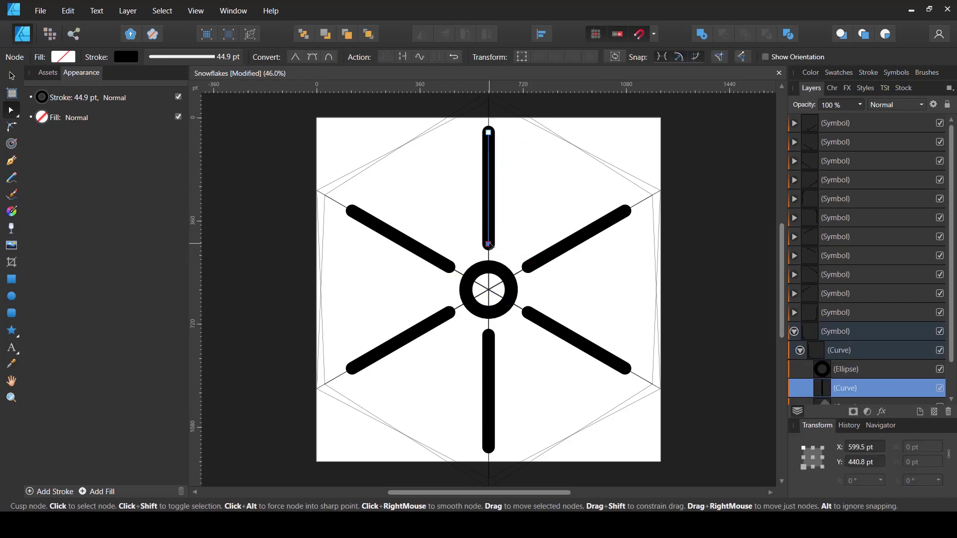
{"action": "left_click_drag", "start_coordinate": [488, 262], "coordinate": [489, 267]}
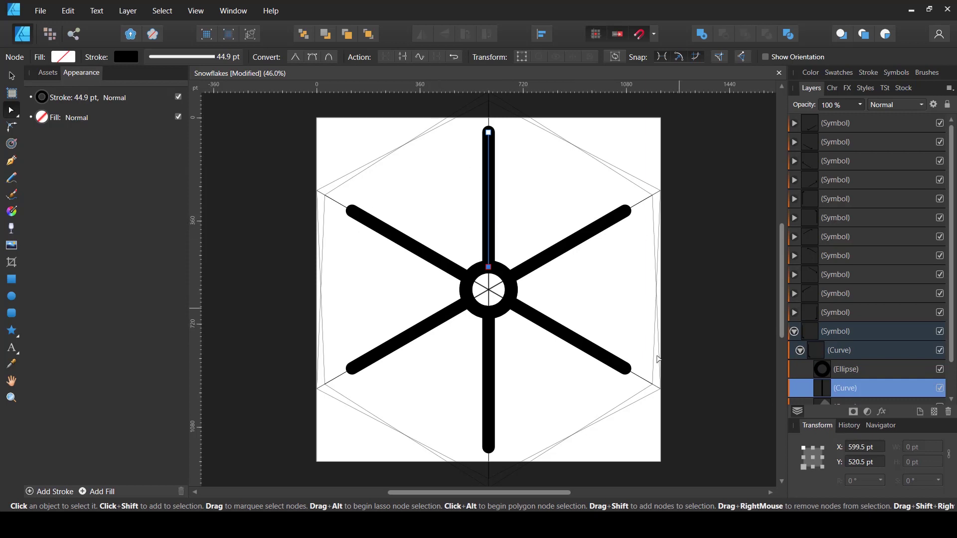
Remove the stroke from the triangular curve that contains the symbol's artwork
{"action": "scroll", "coordinate": [827, 324], "scroll_direction": "down", "scroll_amount": 2}
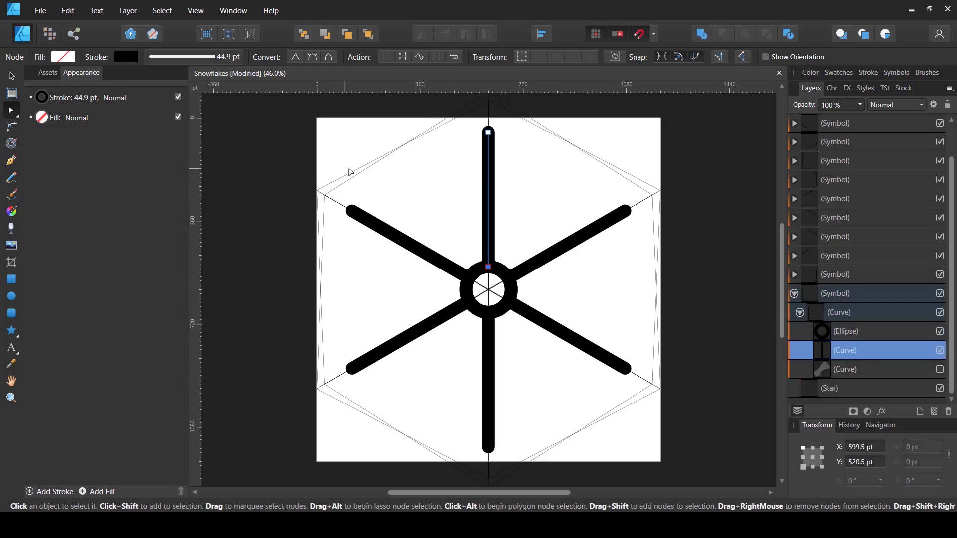
{"action": "scroll", "coordinate": [344, 179], "scroll_direction": "up", "scroll_amount": 3}
{"action": "scroll", "coordinate": [318, 208], "scroll_direction": "down", "scroll_amount": 3}
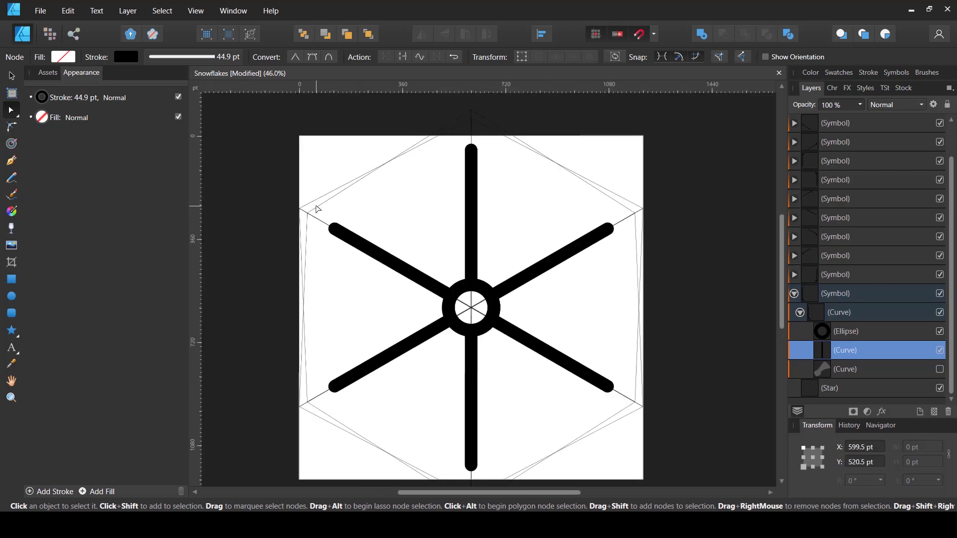
{"action": "left_click", "coordinate": [821, 316]}
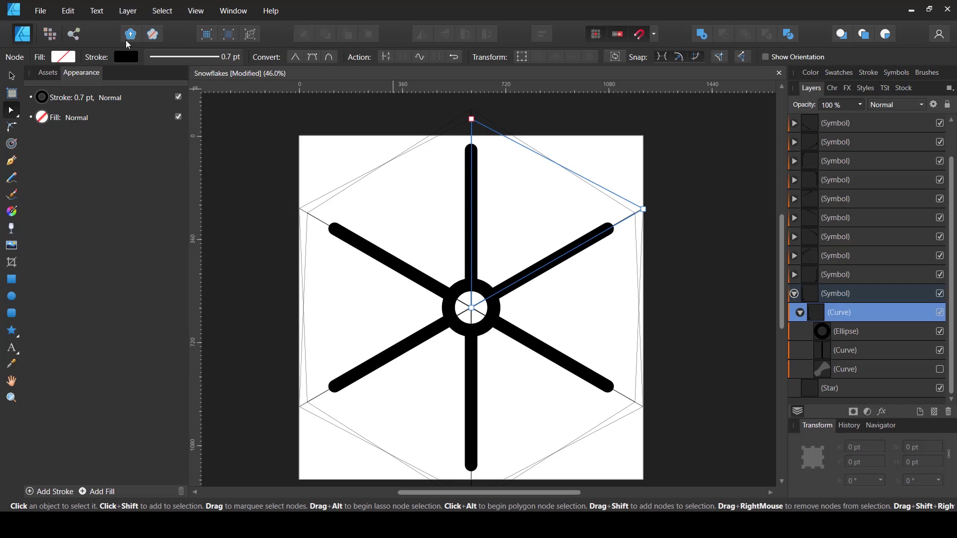
{"action": "left_click", "coordinate": [173, 56]}
{"action": "left_click", "coordinate": [157, 81]}
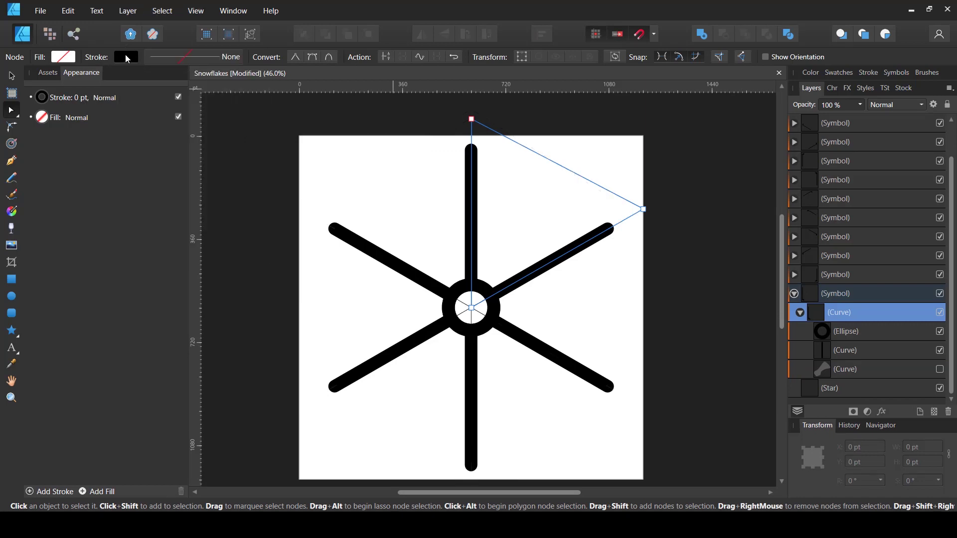
{"action": "left_click", "coordinate": [126, 57]}
{"action": "left_click", "coordinate": [214, 79]}
Draw a short diagonal branch from near the top of the upper arm to X 706 pt, Y 56.9 pt with the Pen tool
{"action": "left_click", "coordinate": [828, 349]}
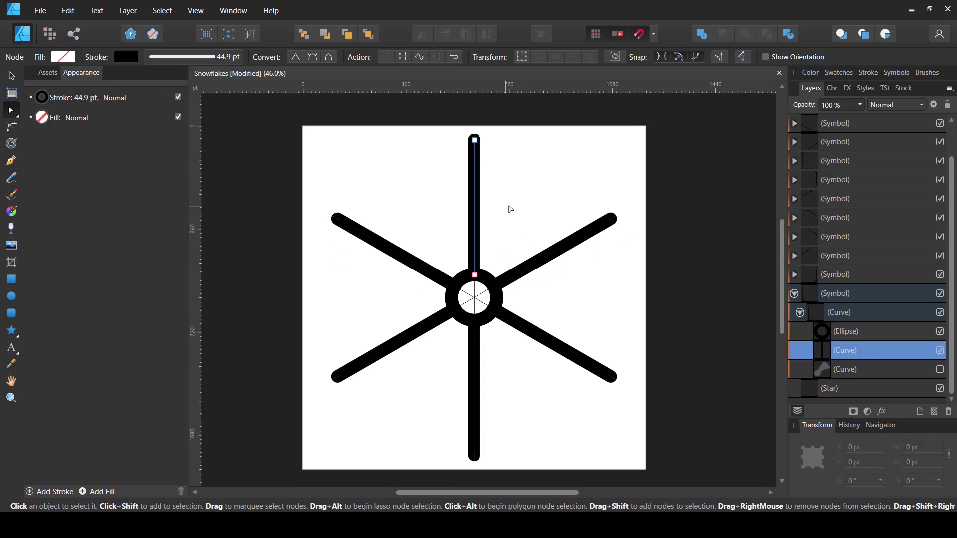
{"action": "left_click", "coordinate": [839, 337]}
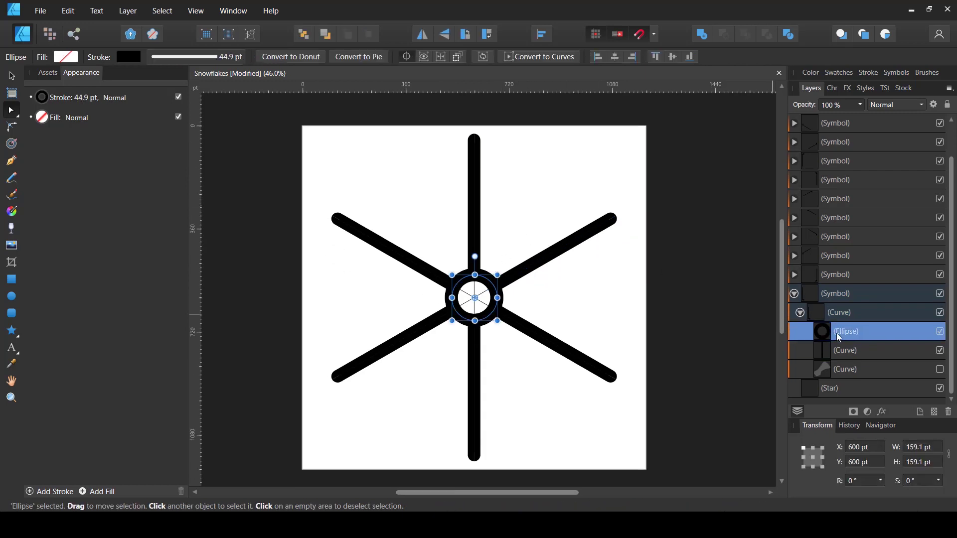
{"action": "left_click", "coordinate": [11, 160]}
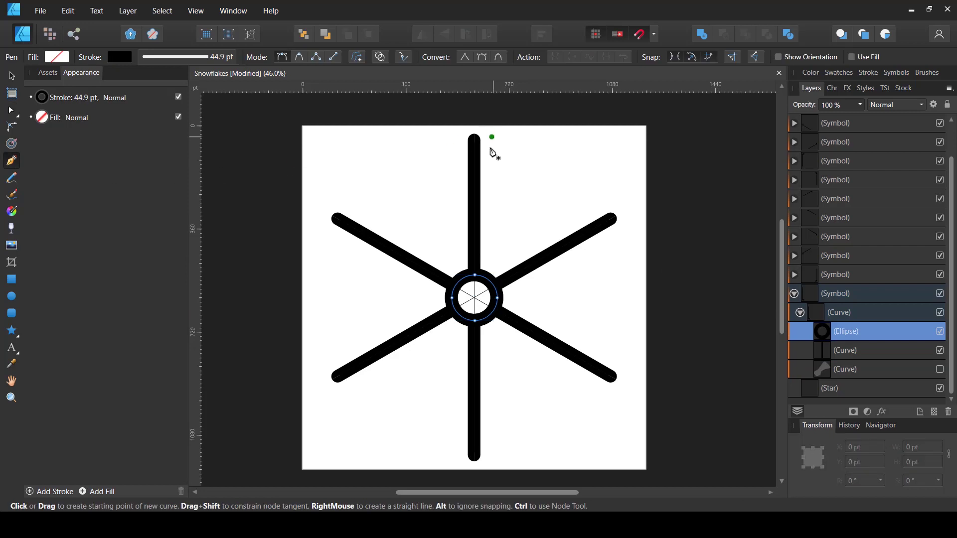
{"action": "left_click", "coordinate": [475, 173]}
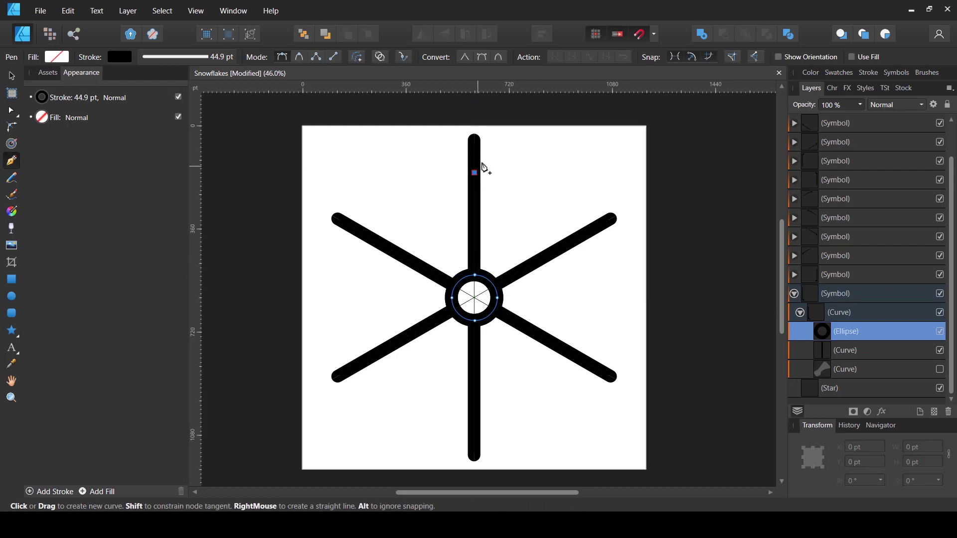
{"action": "left_click", "coordinate": [505, 143]}
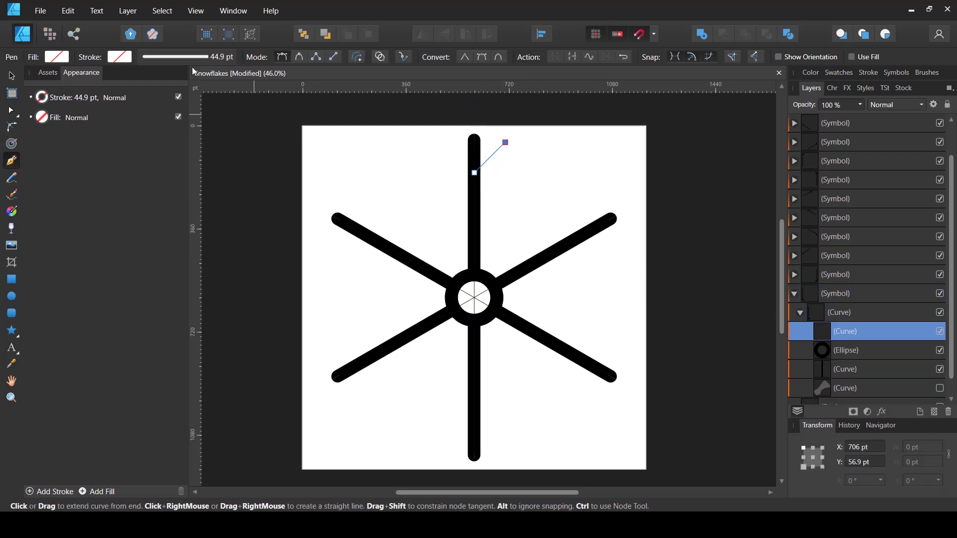
Set the stroke width of the central ring and the upper arm's line to 45 pt
{"action": "left_click", "coordinate": [831, 351]}
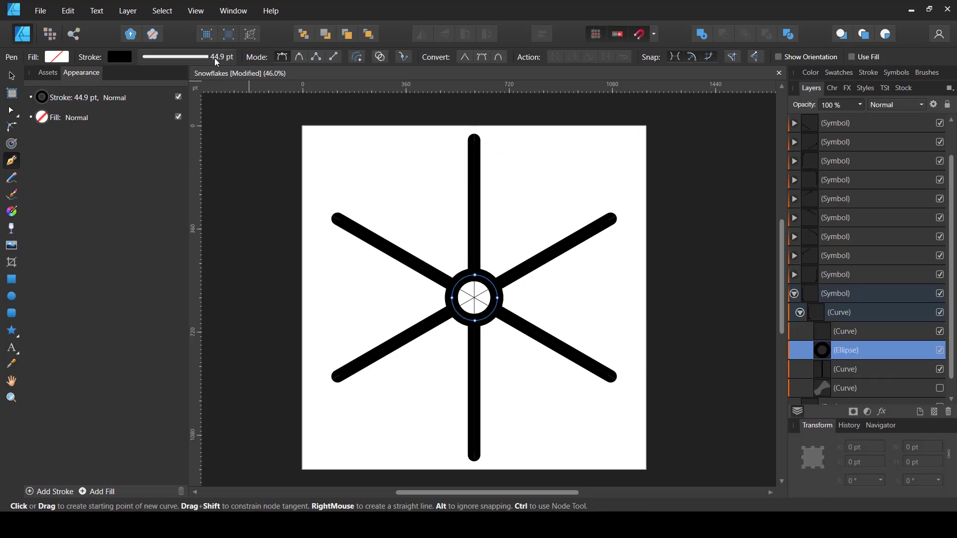
{"action": "left_click", "coordinate": [804, 369], "text": "shift"}
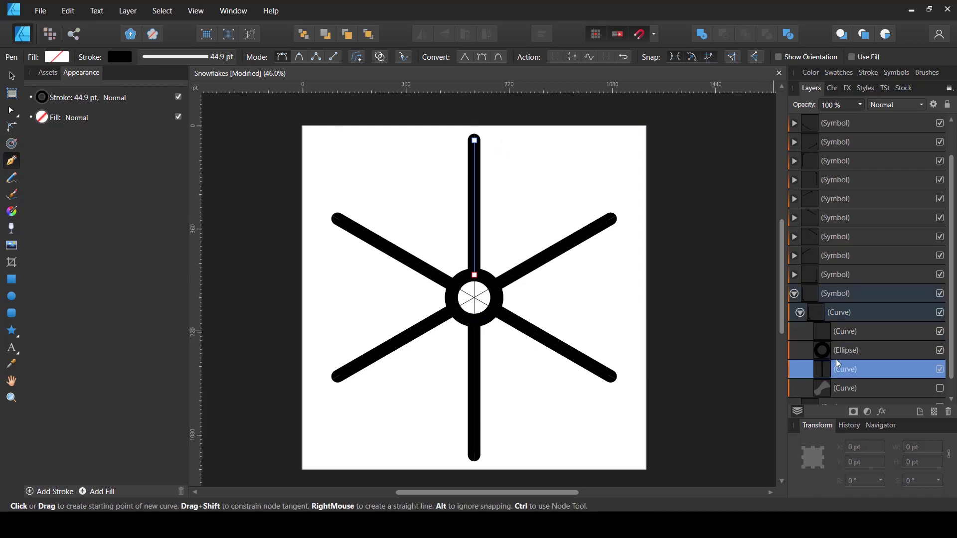
{"action": "left_click", "coordinate": [221, 56]}
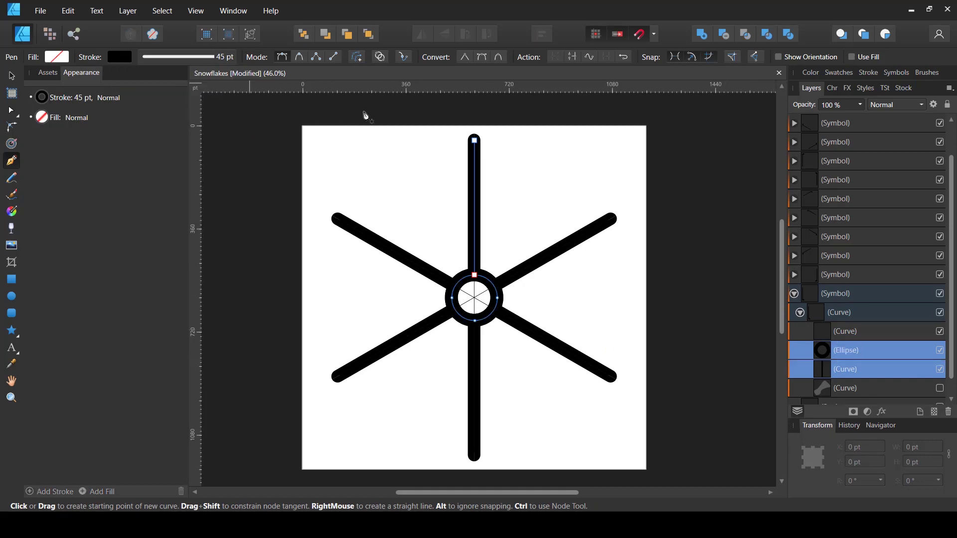
Give the diagonal branch near the arm's tip a black 45 pt stroke
{"action": "left_click", "coordinate": [845, 331]}
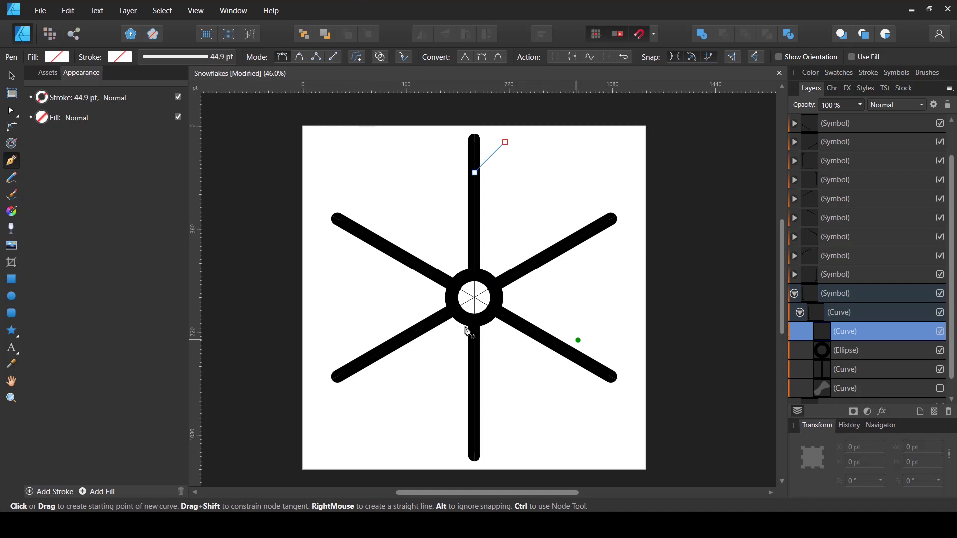
{"action": "left_click", "coordinate": [179, 58]}
{"action": "left_click", "coordinate": [241, 99]}
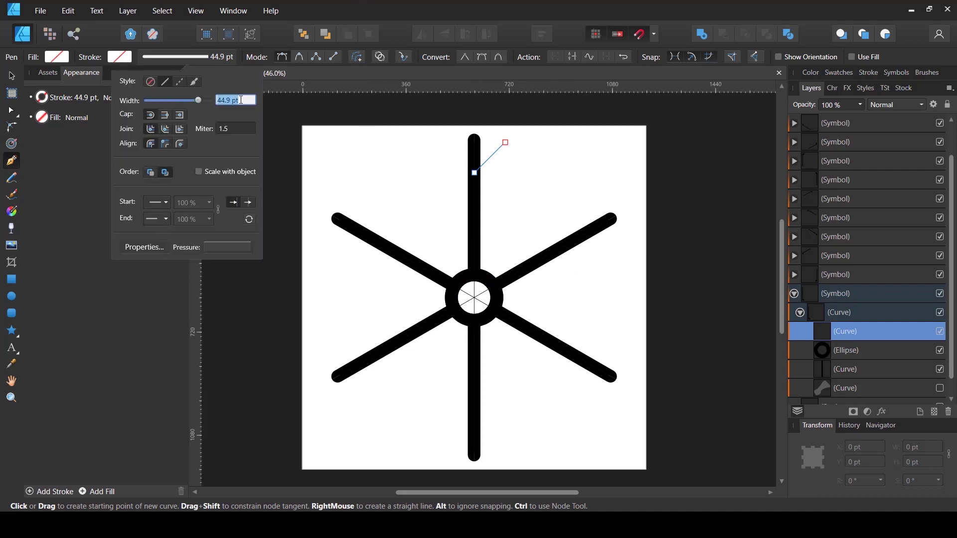
{"action": "type", "text": "45"}
{"action": "key", "text": "Return"}
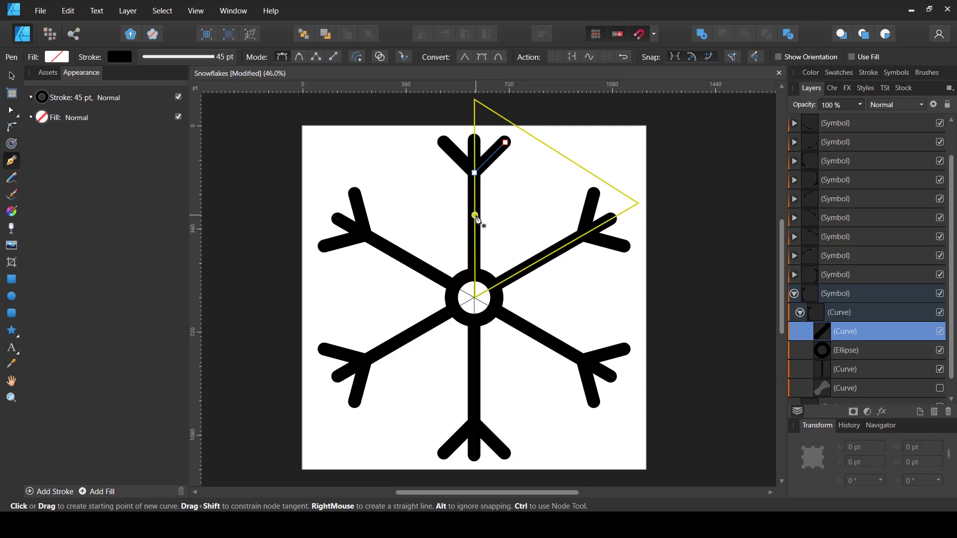
Draw a second branch lower on the upper arm, ending at X 754.6 pt, Y 180 pt, and nest it in the symbol's triangular curve
{"action": "key", "text": "ctrl+d"}
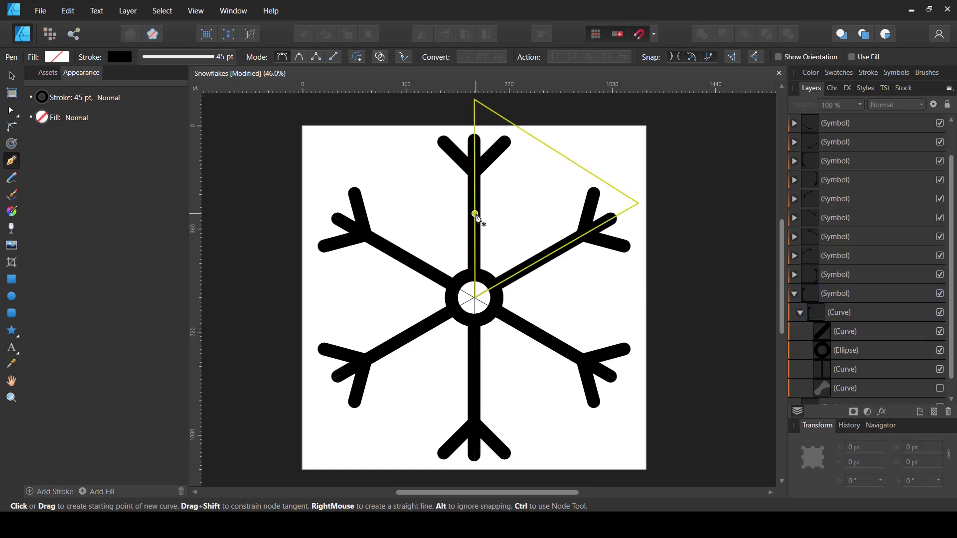
{"action": "left_click", "coordinate": [475, 211]}
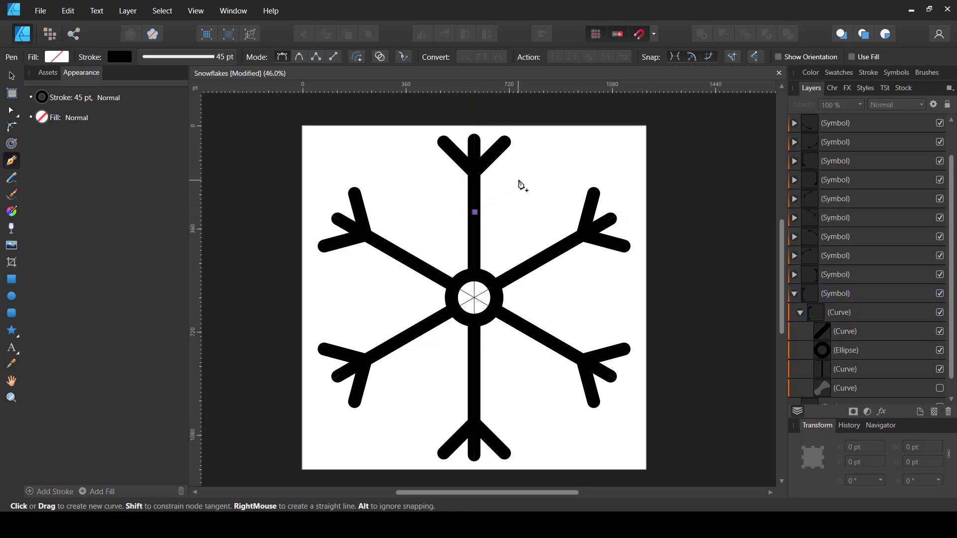
{"action": "left_click", "coordinate": [518, 178]}
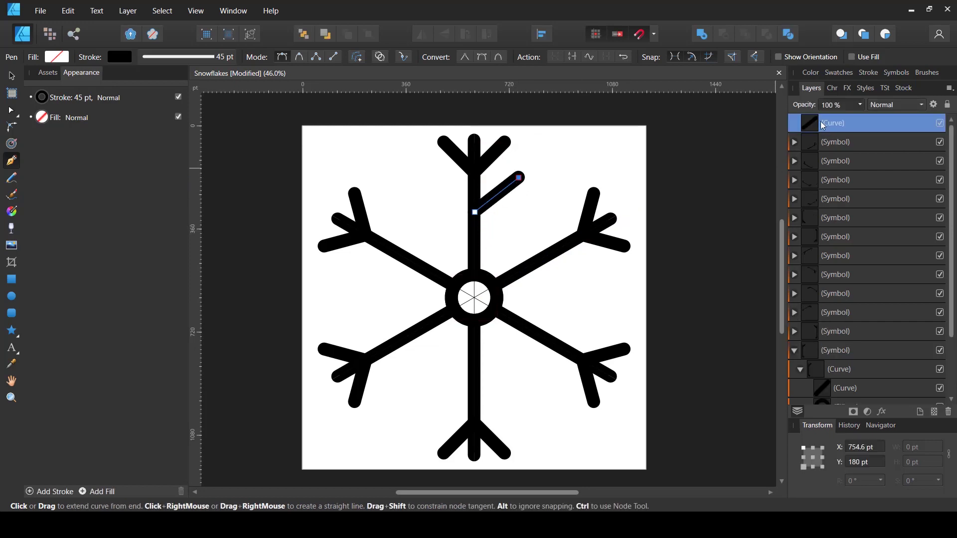
{"action": "left_click_drag", "start_coordinate": [822, 126], "coordinate": [825, 380]}
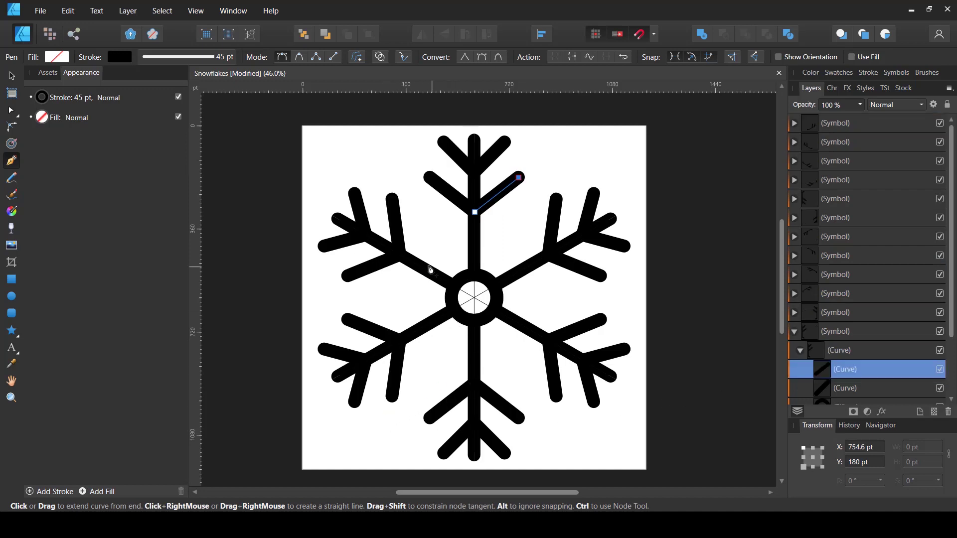
Draw a line about 136 pt long from the upper arm just above the ring, adjusting its outer end to X 724.8 pt, Y 376.3 pt
{"action": "left_click", "coordinate": [474, 248]}
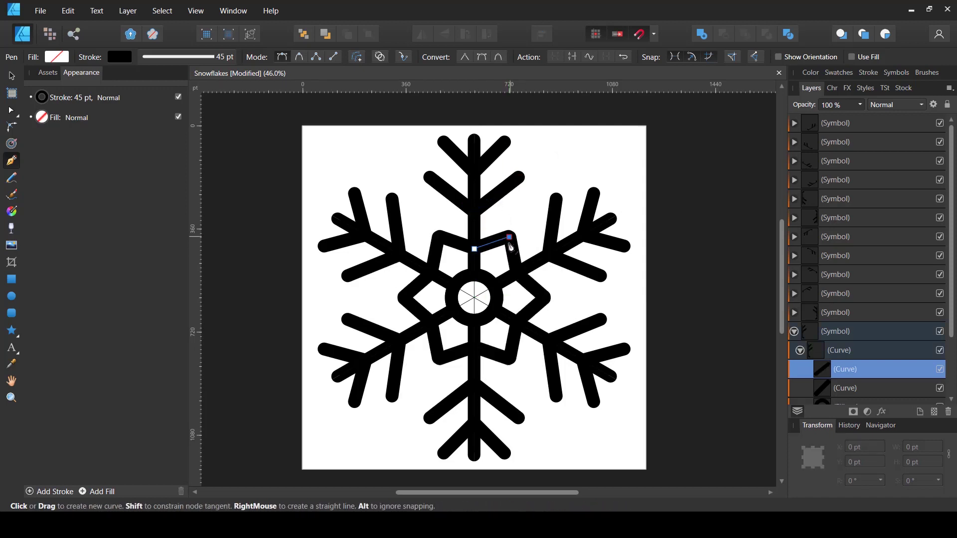
{"action": "left_click", "coordinate": [509, 237]}
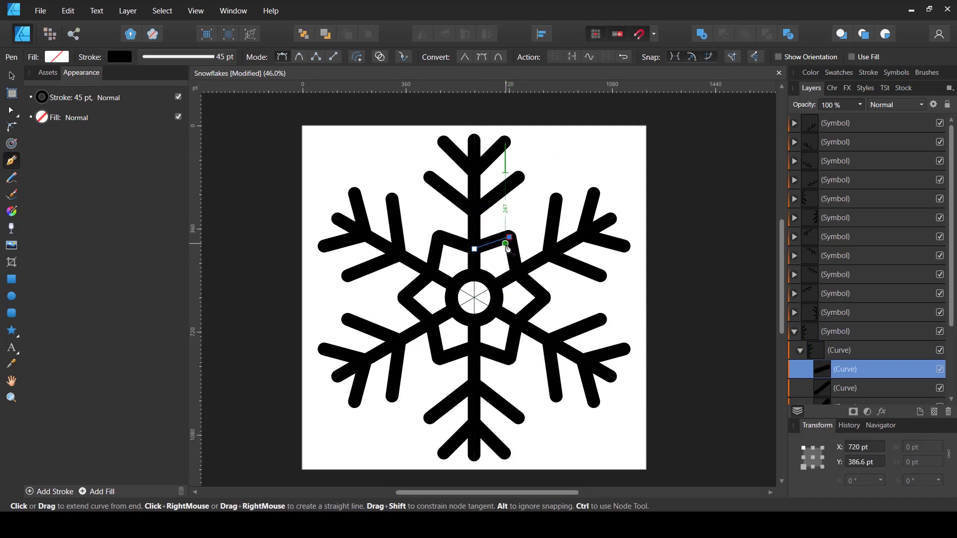
{"action": "key", "text": "a"}
{"action": "mouse_move", "coordinate": [509, 237]}
{"action": "left_mouse_down"}
{"action": "mouse_move", "coordinate": [525, 218]}
{"action": "mouse_move", "coordinate": [511, 241]}
{"action": "left_mouse_up"}
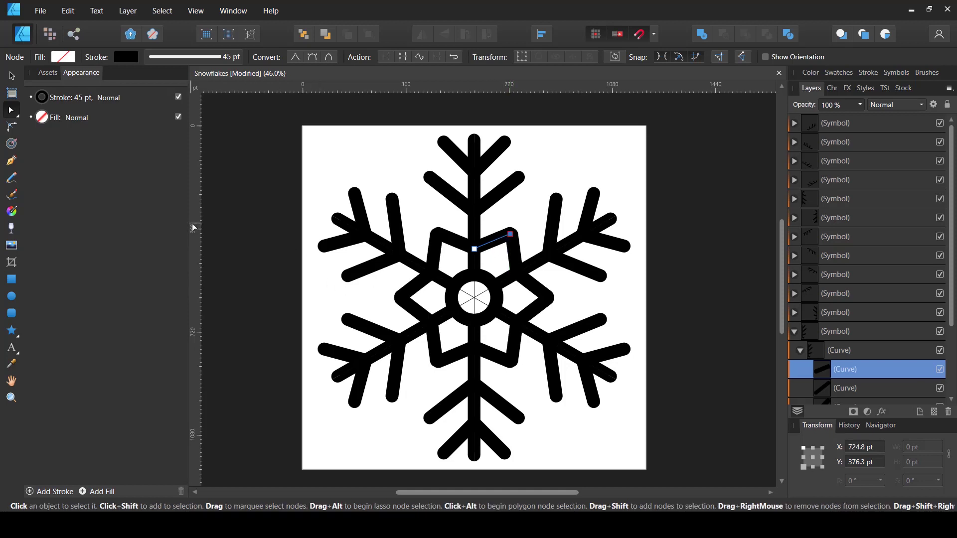
Draw a circle about 72 pt across just beyond the outer end of the short line above the ring
{"action": "left_click", "coordinate": [15, 296]}
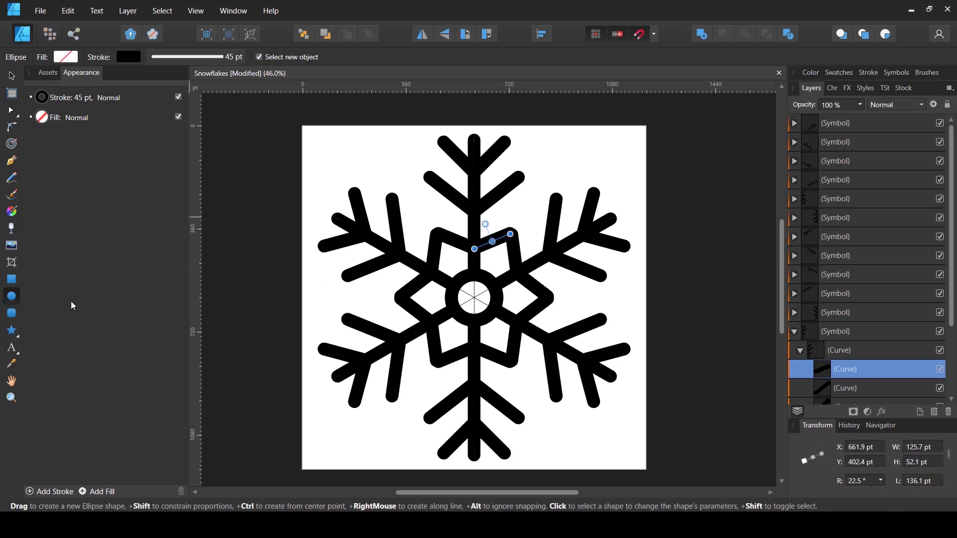
{"action": "left_click_drag", "start_coordinate": [516, 215], "coordinate": [531, 228]}
{"action": "key", "text": "v"}
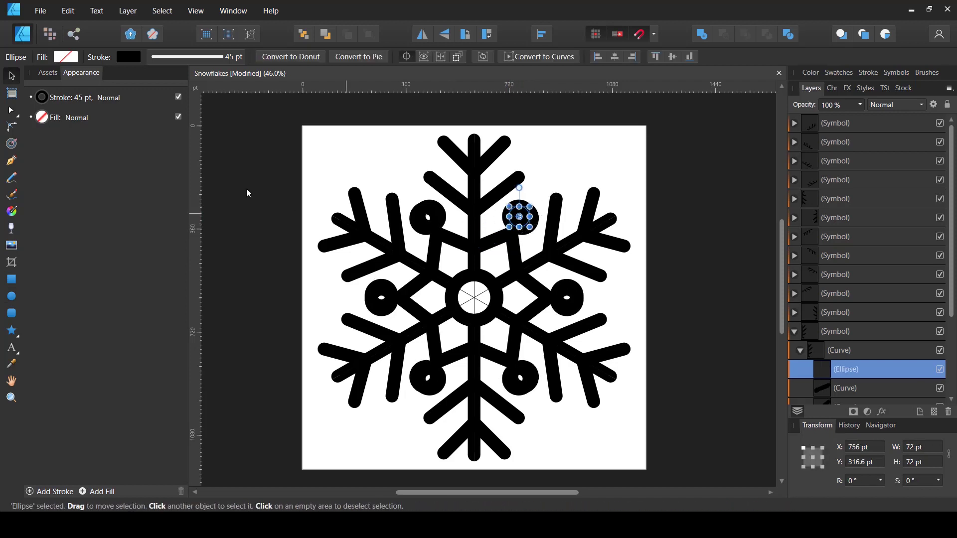
Fill the small circle with black and remove its stroke
{"action": "left_click", "coordinate": [65, 56]}
{"action": "left_click", "coordinate": [180, 118]}
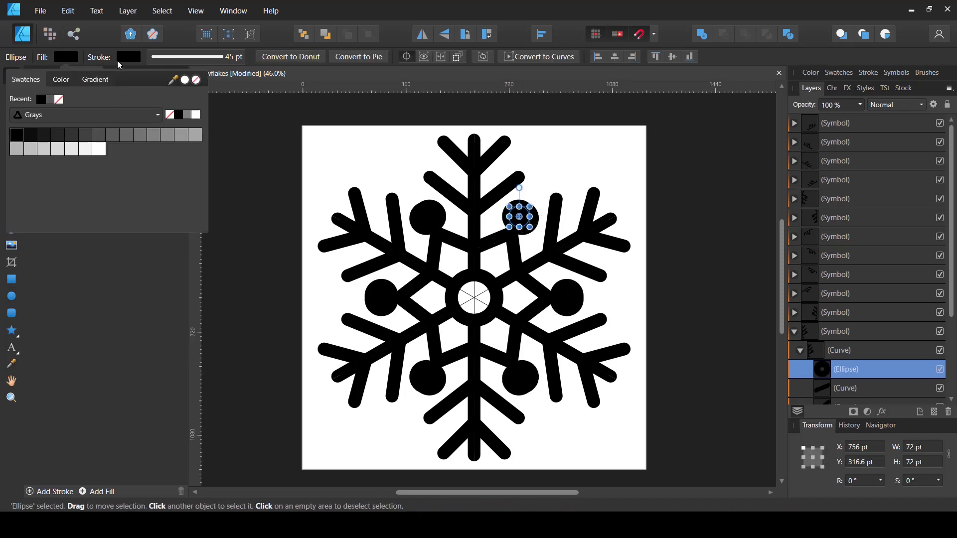
{"action": "left_click", "coordinate": [129, 56]}
{"action": "left_click", "coordinate": [218, 80]}
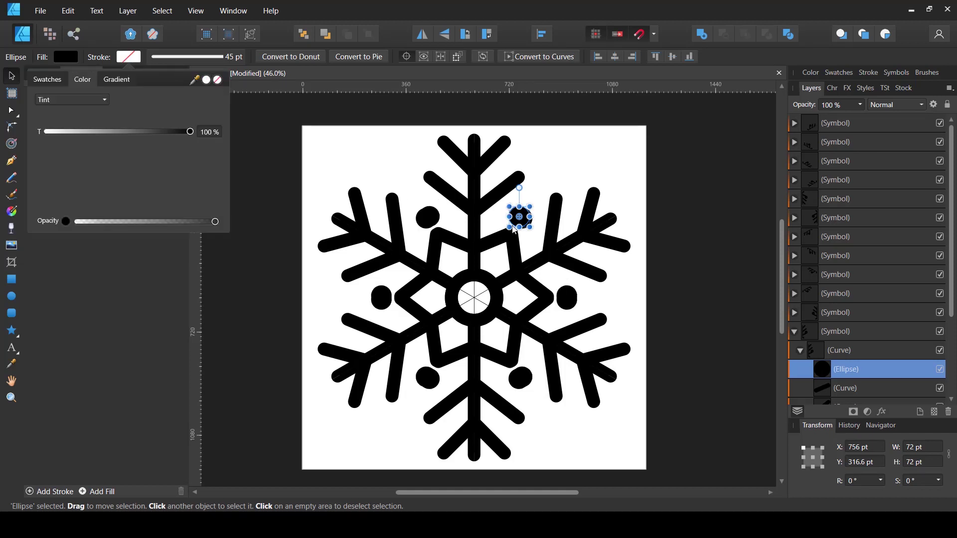
Enlarge the small black circle to about 99.3 pt across and place it over the outer end of the short line
{"action": "mouse_move", "coordinate": [530, 206]}
{"action": "left_mouse_down"}
{"action": "mouse_move", "coordinate": [537, 198]}
{"action": "mouse_move", "coordinate": [523, 235]}
{"action": "left_mouse_up"}
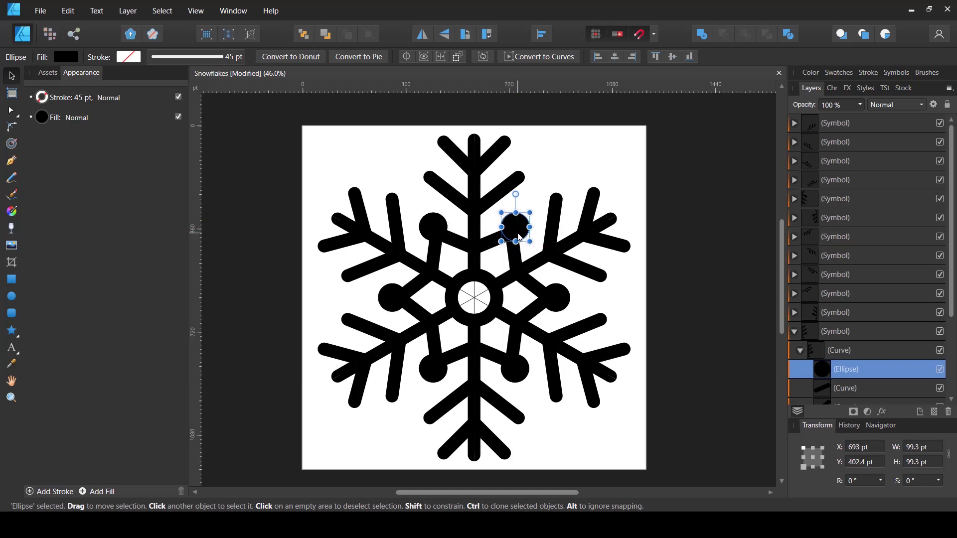
{"action": "scroll", "coordinate": [520, 238], "scroll_direction": "down", "scroll_amount": 3}
{"action": "left_click", "coordinate": [645, 248]}
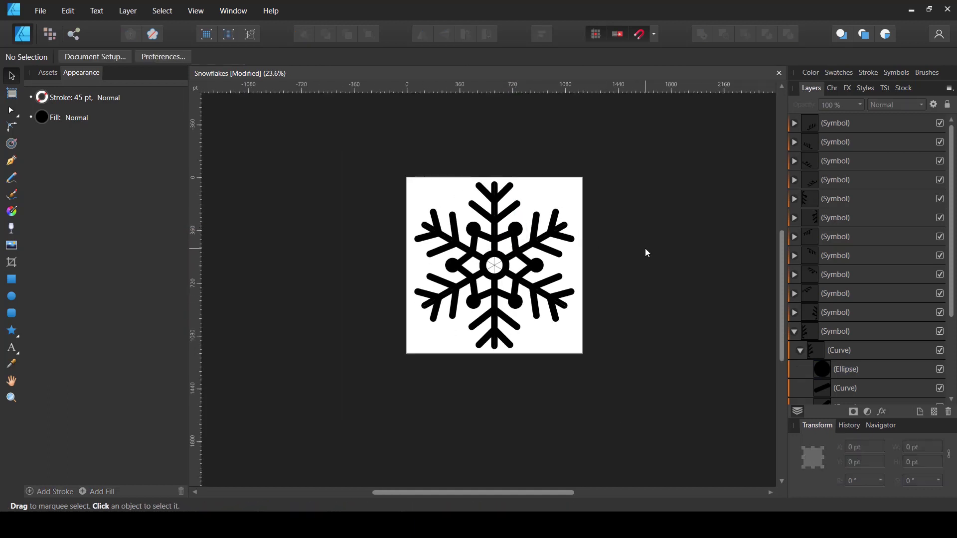
{"action": "scroll", "coordinate": [638, 251], "scroll_direction": "up", "scroll_amount": 2}
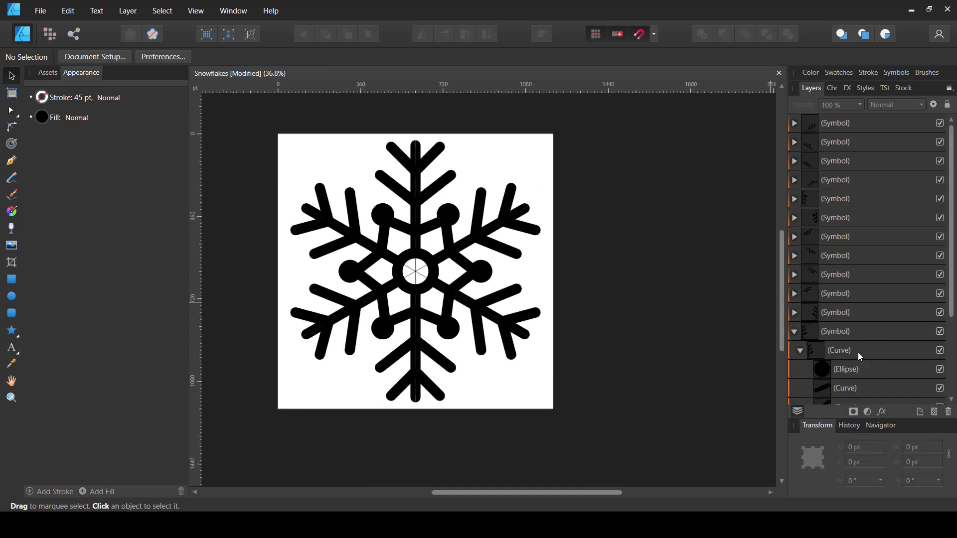
{"action": "scroll", "coordinate": [857, 352], "scroll_direction": "down", "scroll_amount": 1}
{"action": "left_click", "coordinate": [853, 389]}
{"action": "scroll", "coordinate": [856, 371], "scroll_direction": "down", "scroll_amount": 1}
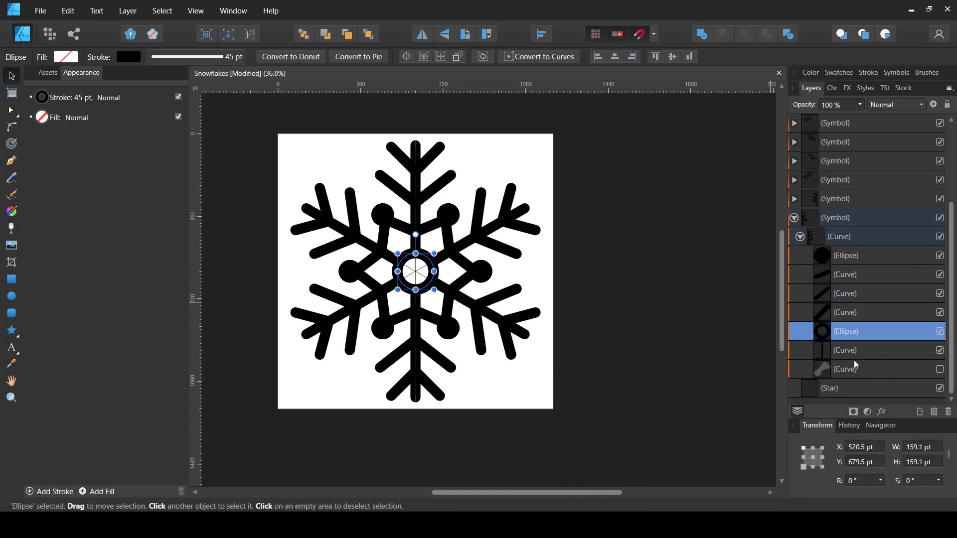
{"action": "left_click", "coordinate": [843, 280]}
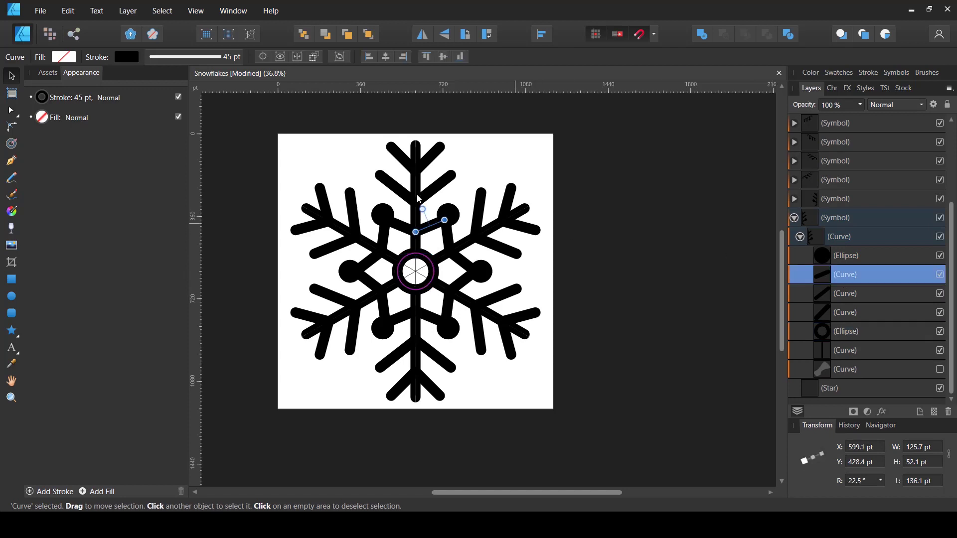
{"action": "scroll", "coordinate": [403, 184], "scroll_direction": "up", "scroll_amount": 1}
{"action": "left_click", "coordinate": [479, 193]}
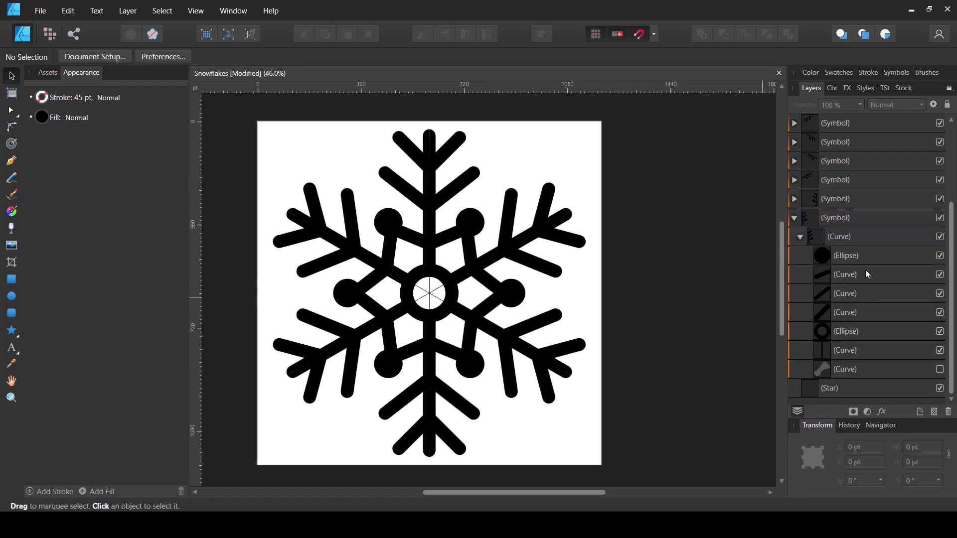
Draw a straight line about 147 pt long inside the symbol, from the upper arm just above the ring to X 738 pt, Y 430.8 pt
{"action": "left_click", "coordinate": [862, 255]}
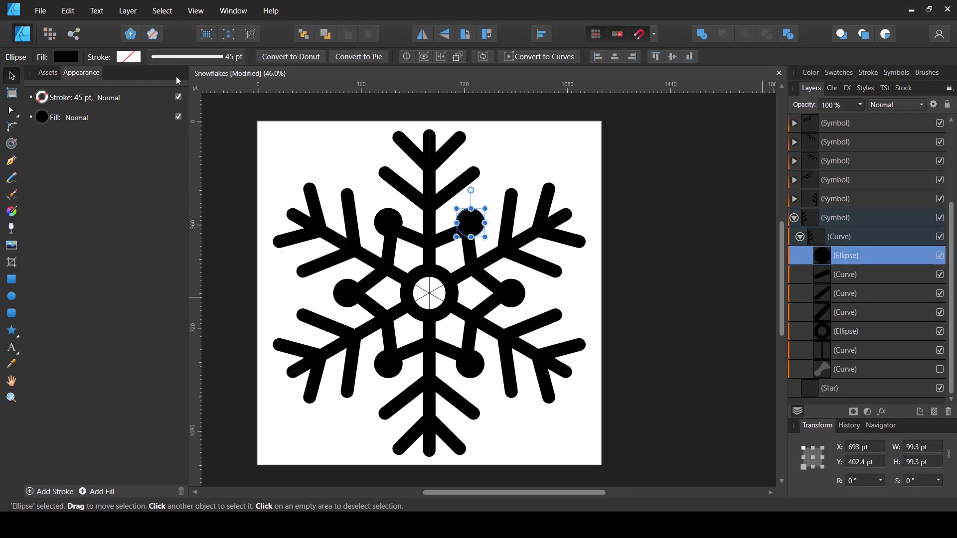
{"action": "left_click", "coordinate": [11, 160]}
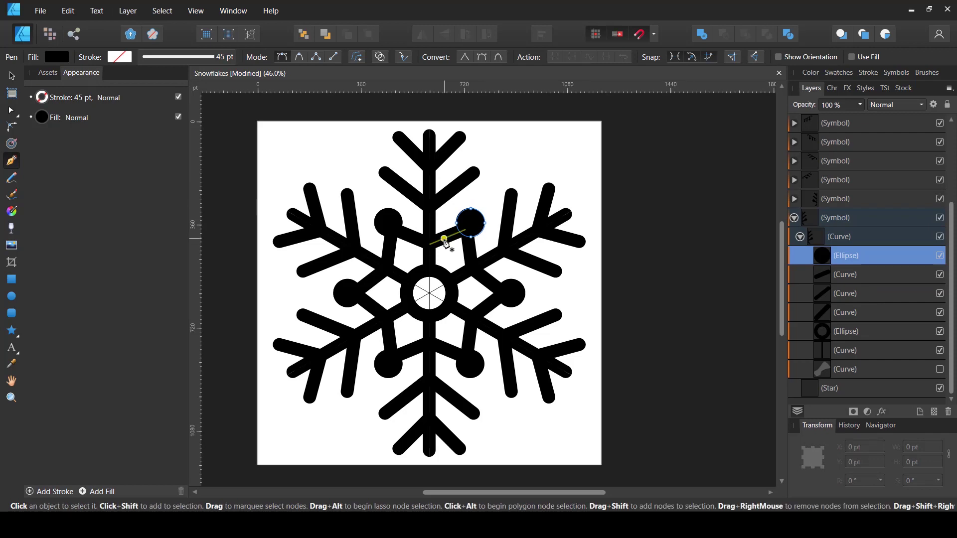
{"action": "scroll", "coordinate": [447, 262], "scroll_direction": "up", "scroll_amount": 4}
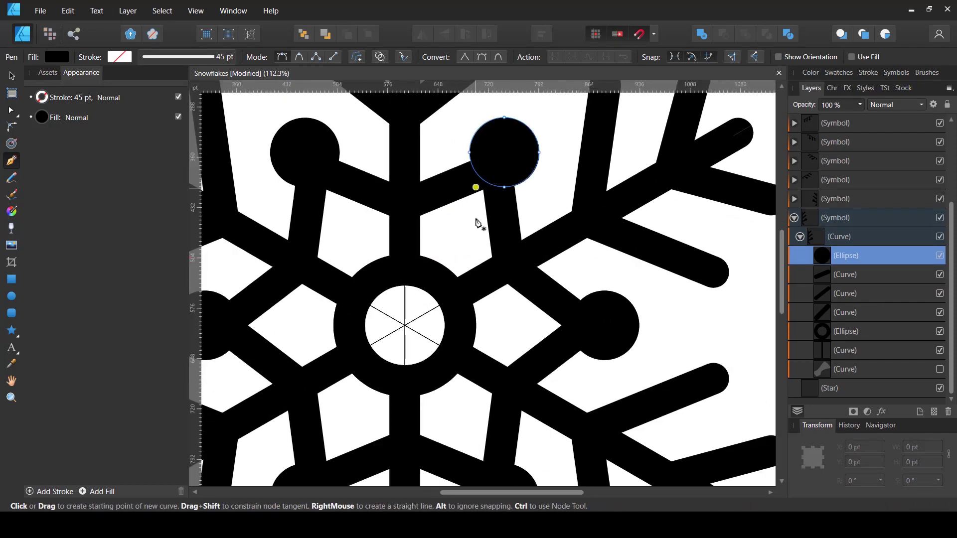
{"action": "left_click", "coordinate": [404, 245]}
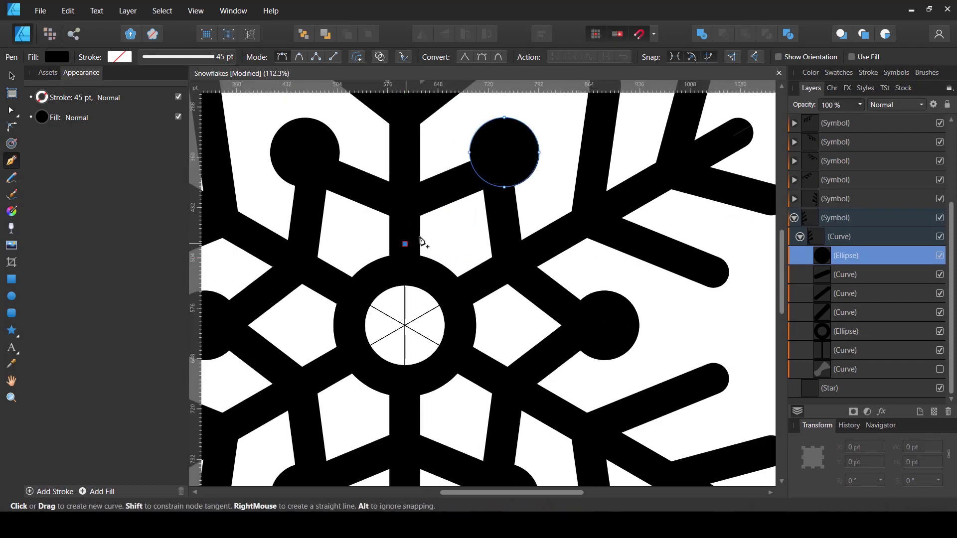
{"action": "left_click", "coordinate": [467, 223]}
{"action": "key", "text": "a"}
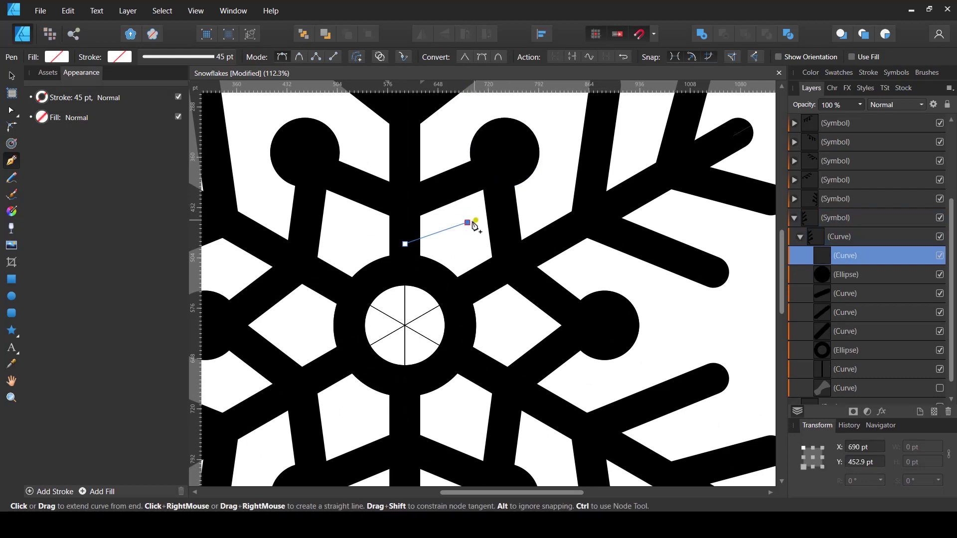
{"action": "left_click_drag", "start_coordinate": [468, 222], "coordinate": [502, 206]}
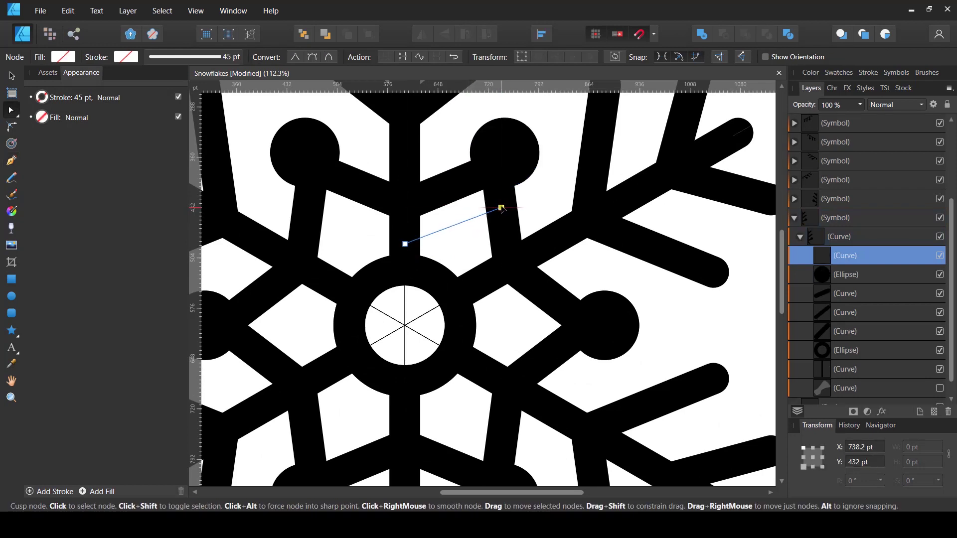
Give the new inner line a black stroke 11.8 pt wide and deselect it
{"action": "left_click", "coordinate": [164, 56]}
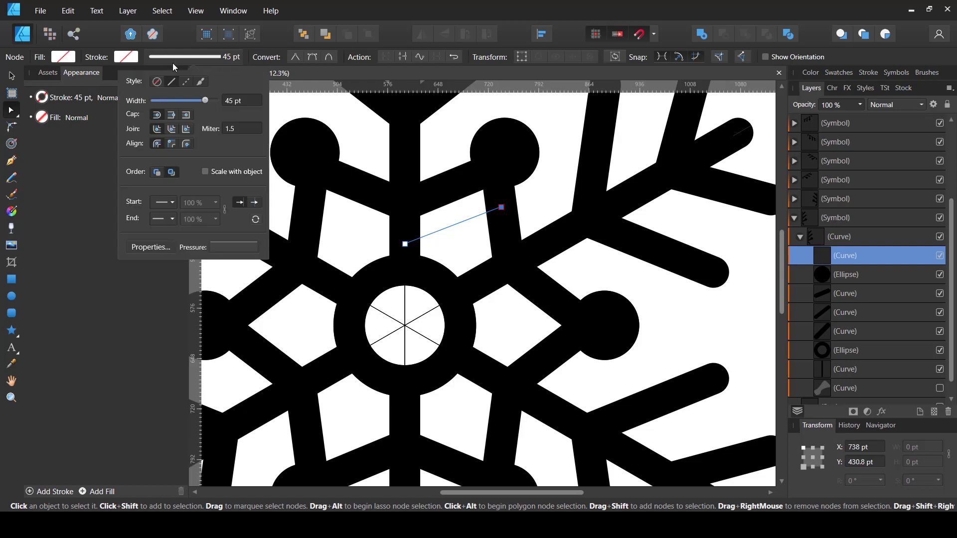
{"action": "left_click_drag", "start_coordinate": [202, 103], "coordinate": [183, 100]}
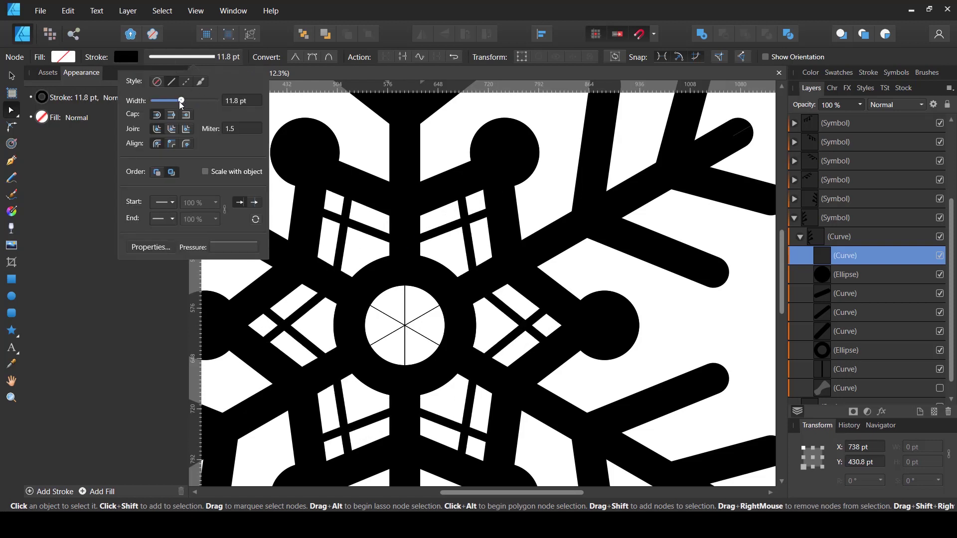
{"action": "key", "text": "v"}
{"action": "left_click", "coordinate": [453, 149]}
{"action": "scroll", "coordinate": [455, 149], "scroll_direction": "down", "scroll_amount": 4}
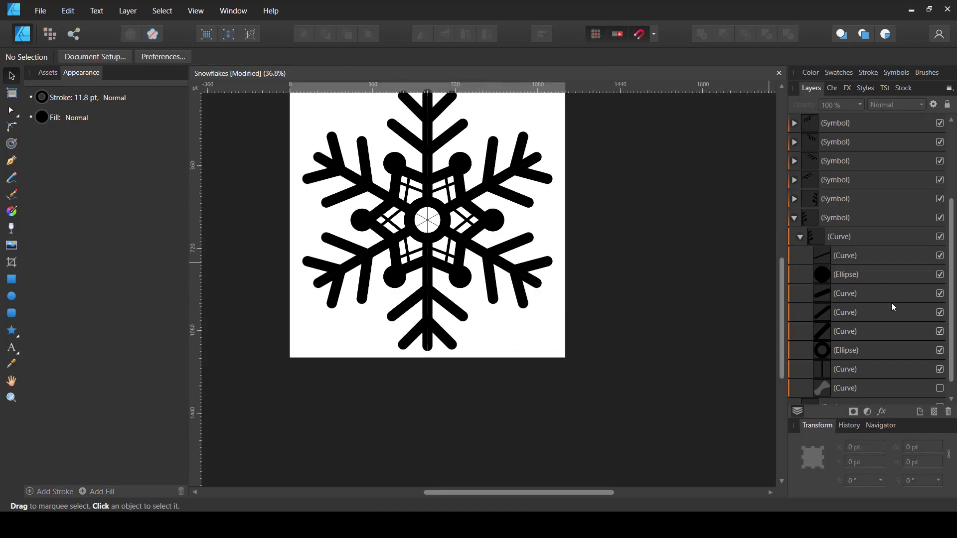
Collapse the expanded symbol layer and hide the star guide
{"action": "scroll", "coordinate": [891, 303], "scroll_direction": "down", "scroll_amount": 1}
{"action": "left_click", "coordinate": [794, 199]}
{"action": "scroll", "coordinate": [574, 234], "scroll_direction": "up", "scroll_amount": 1}
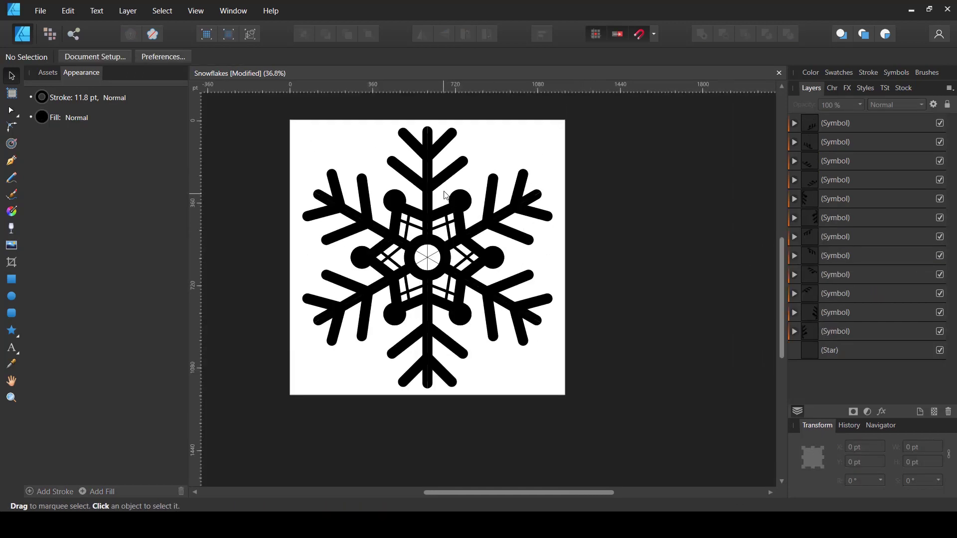
{"action": "scroll", "coordinate": [428, 264], "scroll_direction": "up", "scroll_amount": 5}
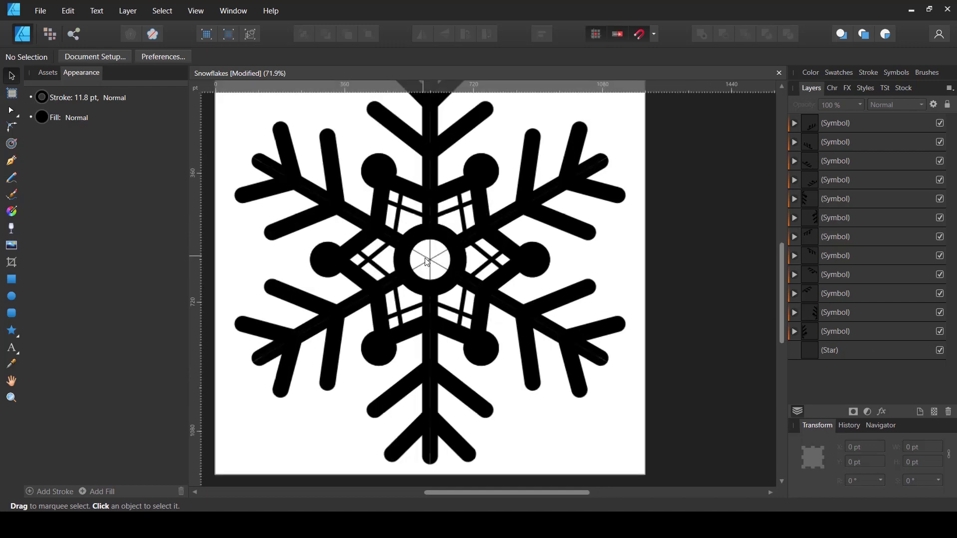
{"action": "scroll", "coordinate": [515, 267], "scroll_direction": "down", "scroll_amount": 4}
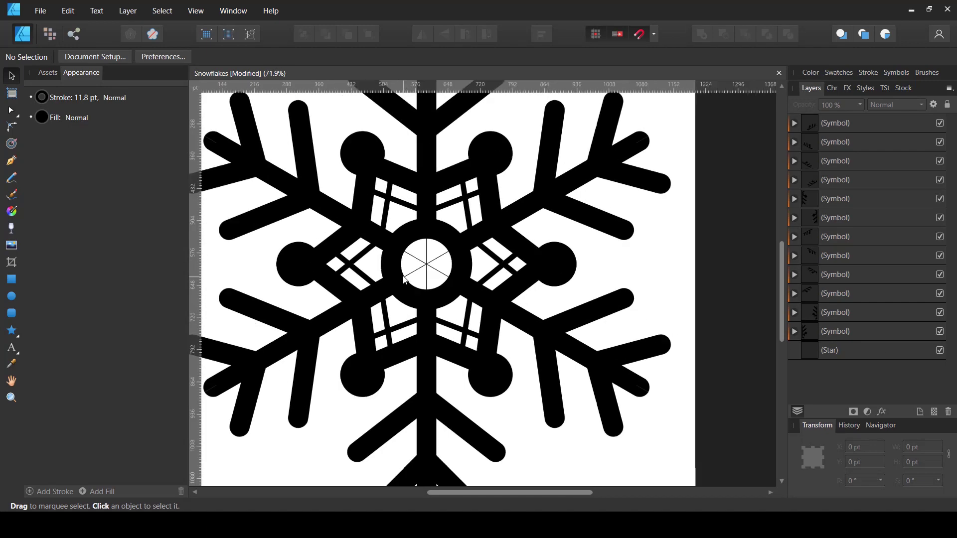
{"action": "left_click", "coordinate": [940, 350]}
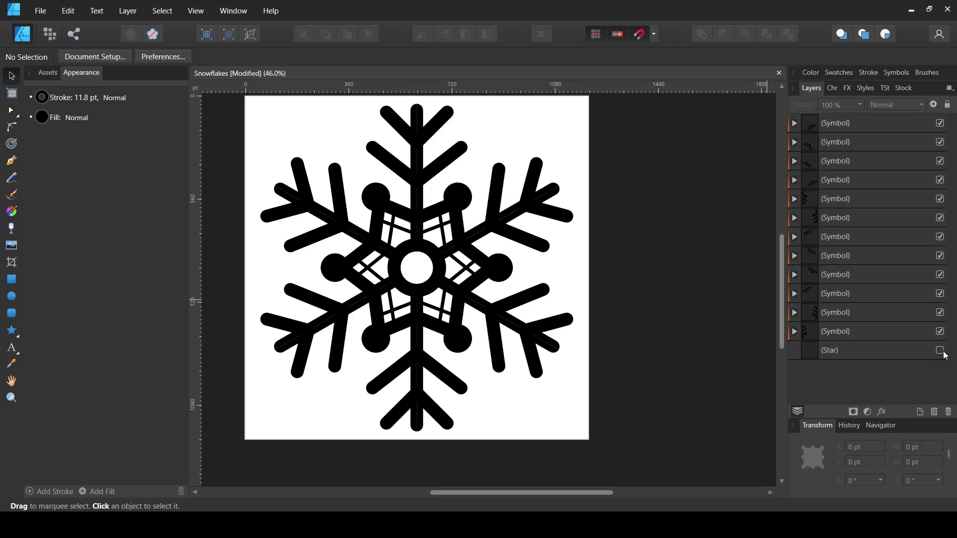
Thicken the inner line nested in the symbol's curve to a 23 pt stroke
{"action": "scroll", "coordinate": [407, 181], "scroll_direction": "up", "scroll_amount": 3}
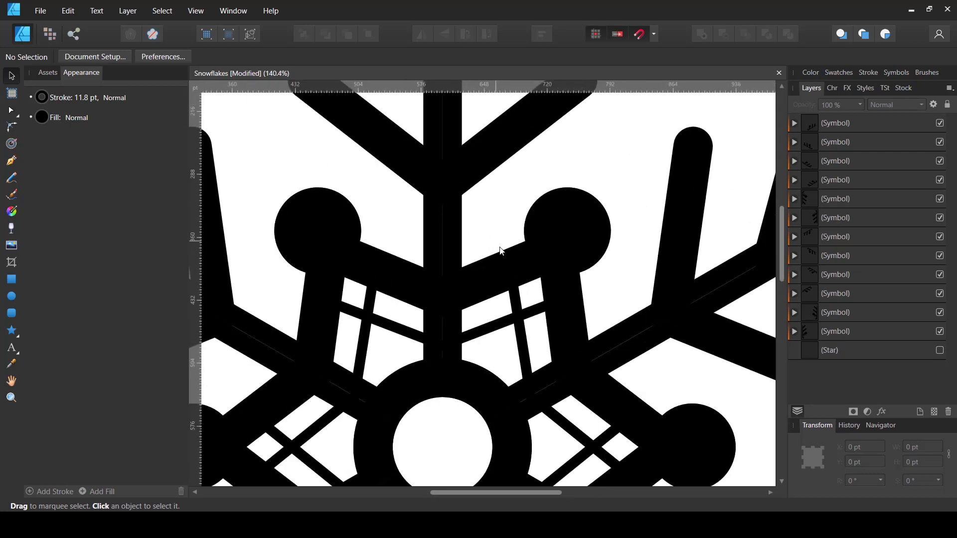
{"action": "scroll", "coordinate": [501, 250], "scroll_direction": "down", "scroll_amount": 3}
{"action": "scroll", "coordinate": [432, 251], "scroll_direction": "down", "scroll_amount": 1}
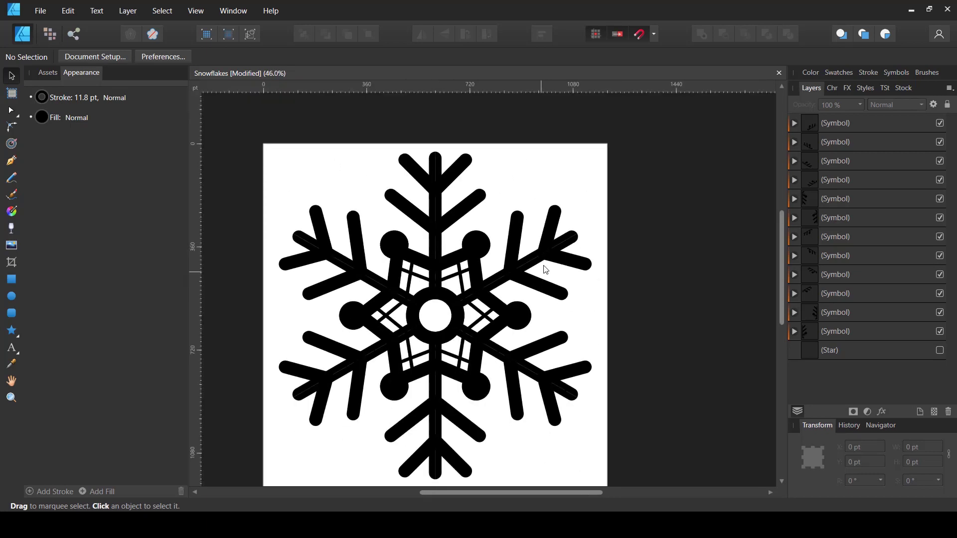
{"action": "scroll", "coordinate": [548, 265], "scroll_direction": "down", "scroll_amount": 2}
{"action": "scroll", "coordinate": [597, 249], "scroll_direction": "up", "scroll_amount": 1}
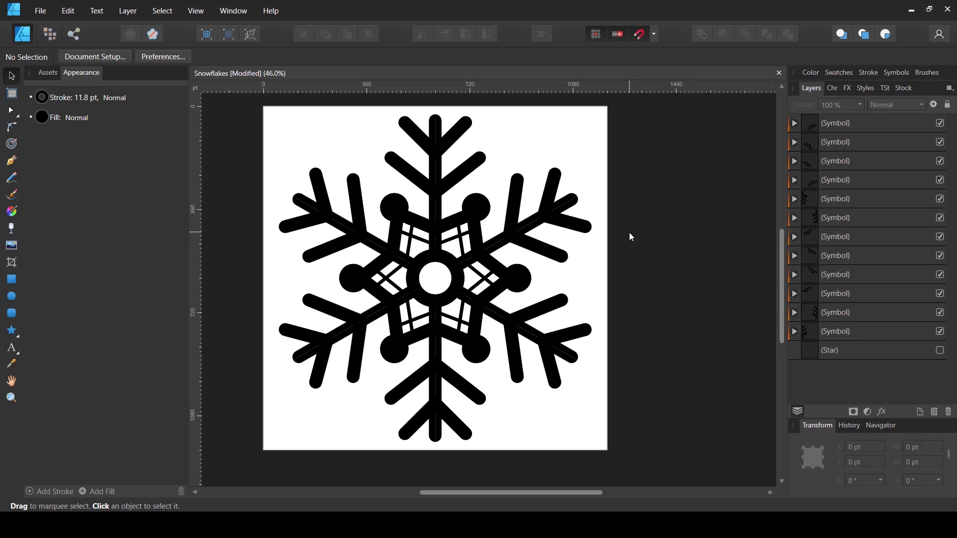
{"action": "left_click", "coordinate": [794, 331]}
{"action": "left_click", "coordinate": [826, 372]}
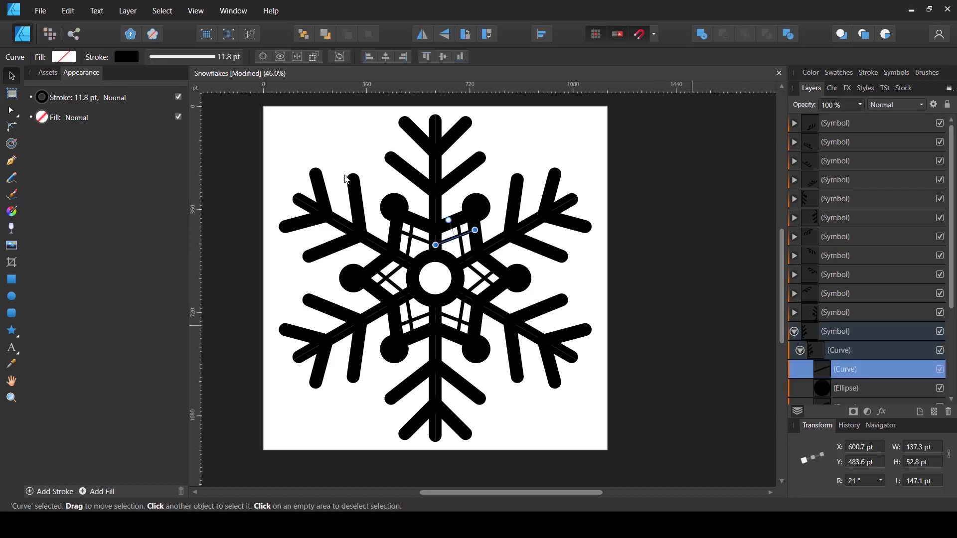
{"action": "left_click", "coordinate": [154, 56]}
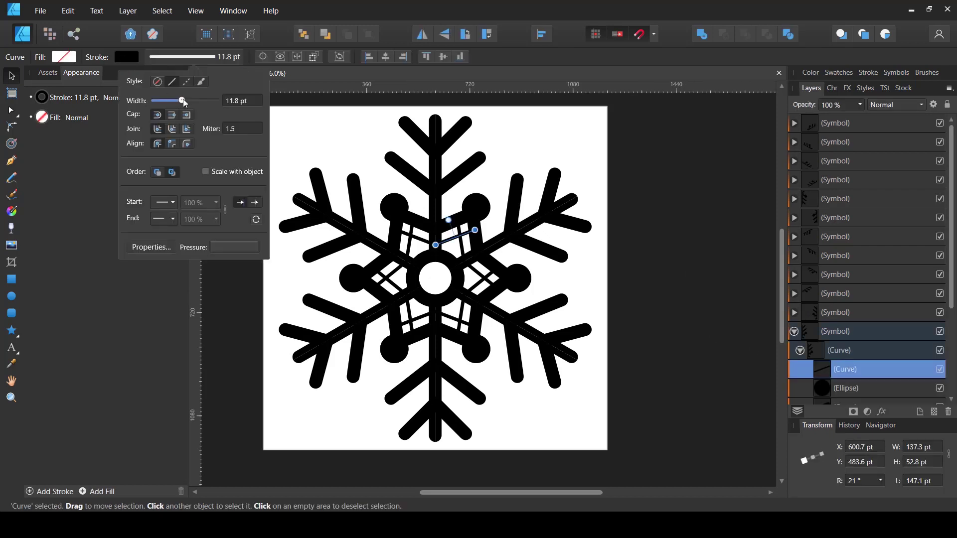
{"action": "left_click_drag", "start_coordinate": [184, 100], "coordinate": [191, 100]}
{"action": "left_click", "coordinate": [693, 163]}
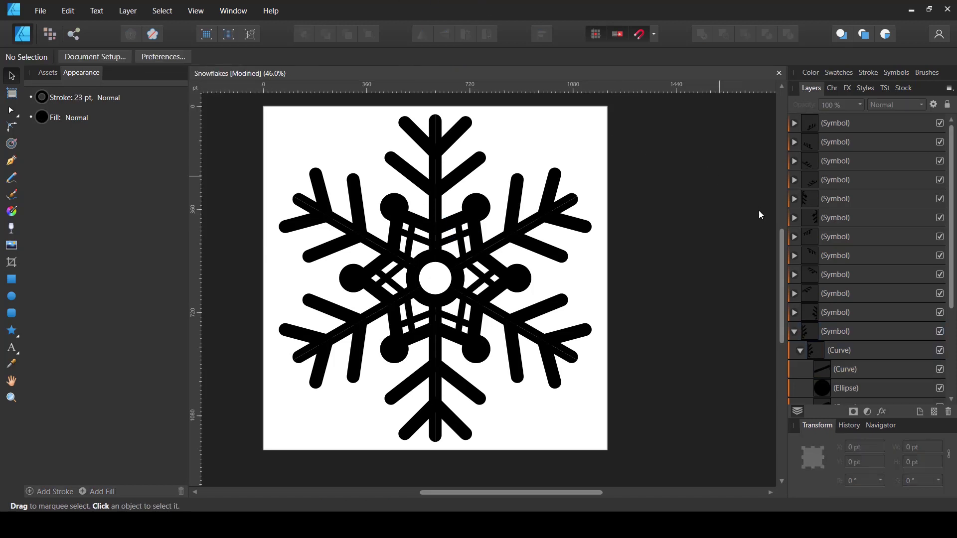
Group the seven visible snowflake elements inside the symbol's curve and hide the group
{"action": "scroll", "coordinate": [850, 328], "scroll_direction": "down", "scroll_amount": 3}
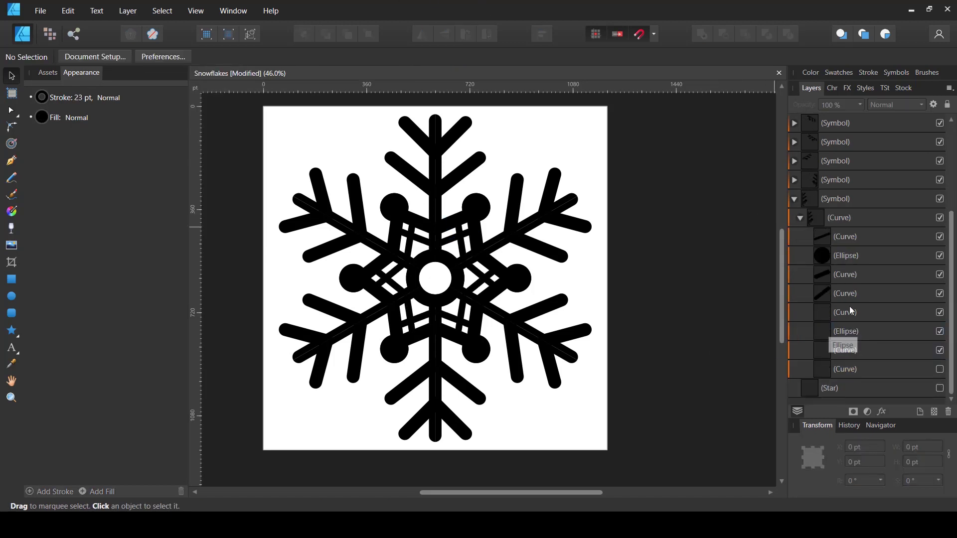
{"action": "left_click", "coordinate": [852, 241]}
{"action": "left_click", "coordinate": [851, 351], "text": "shift"}
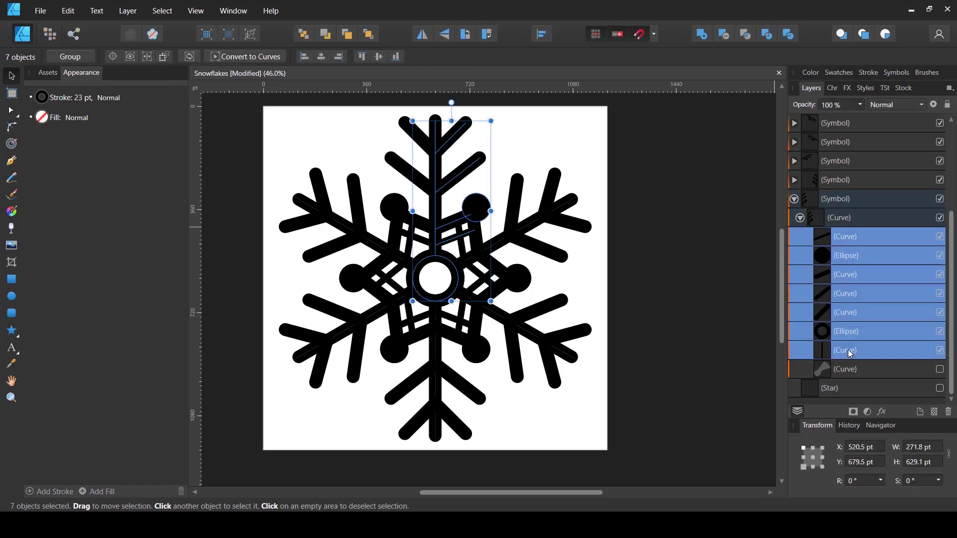
{"action": "key", "text": "ctrl+g"}
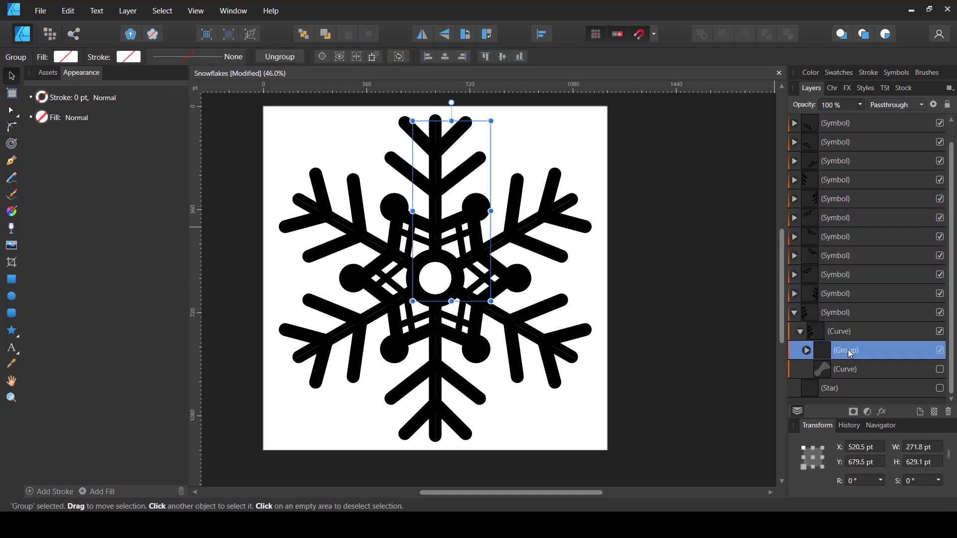
{"action": "left_click", "coordinate": [940, 351]}
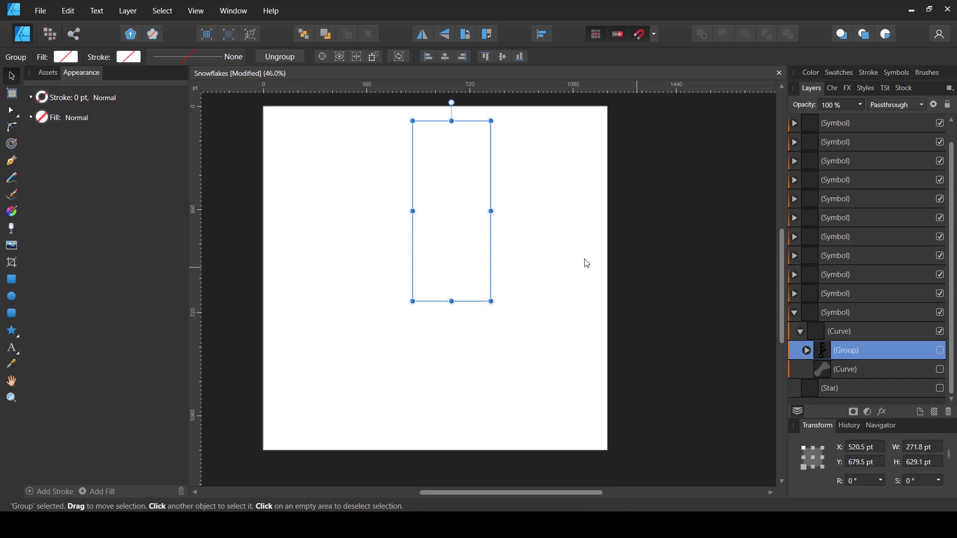
Set up the Pencil tool with a black stroke 35 pt wide
{"action": "left_click", "coordinate": [19, 178]}
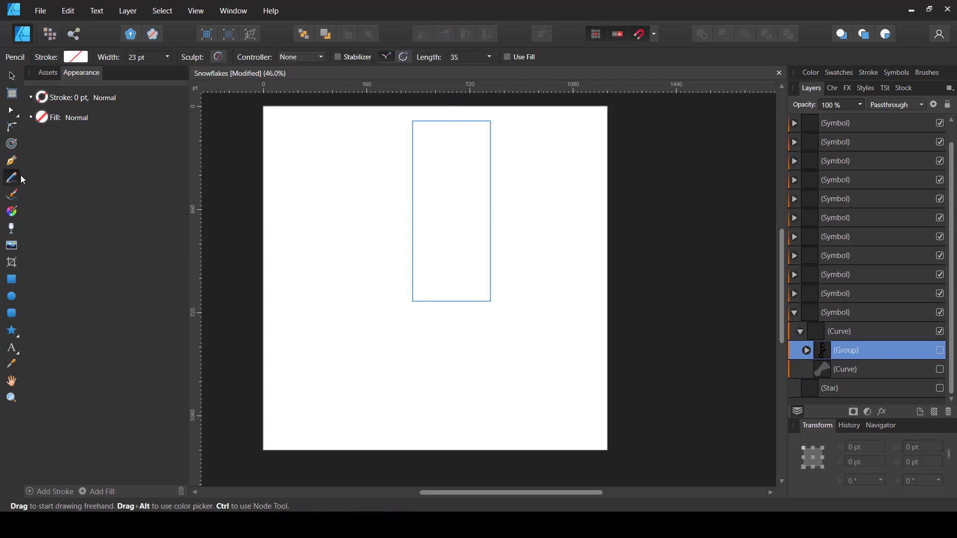
{"action": "left_click", "coordinate": [168, 57]}
{"action": "left_click_drag", "start_coordinate": [168, 70], "coordinate": [180, 73]}
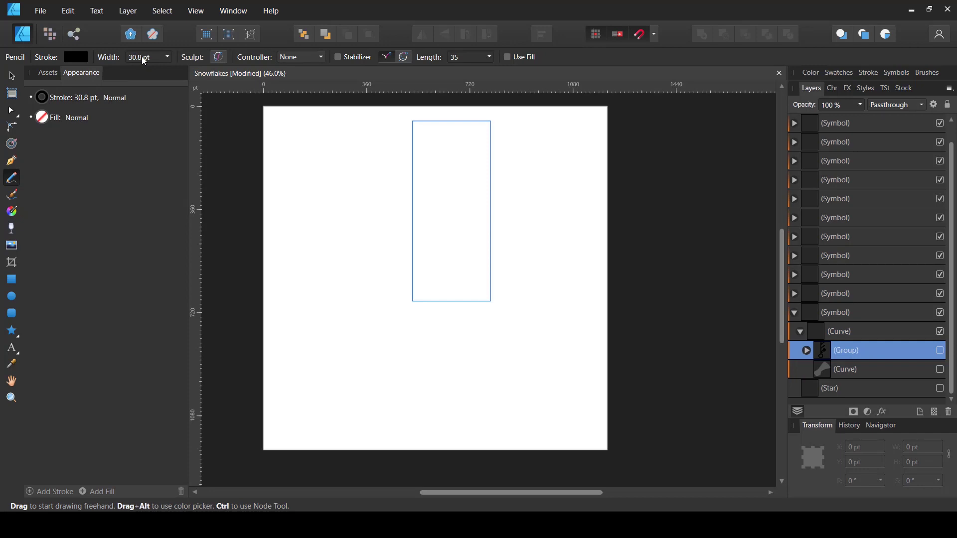
{"action": "left_click", "coordinate": [144, 60]}
{"action": "type", "text": "35"}
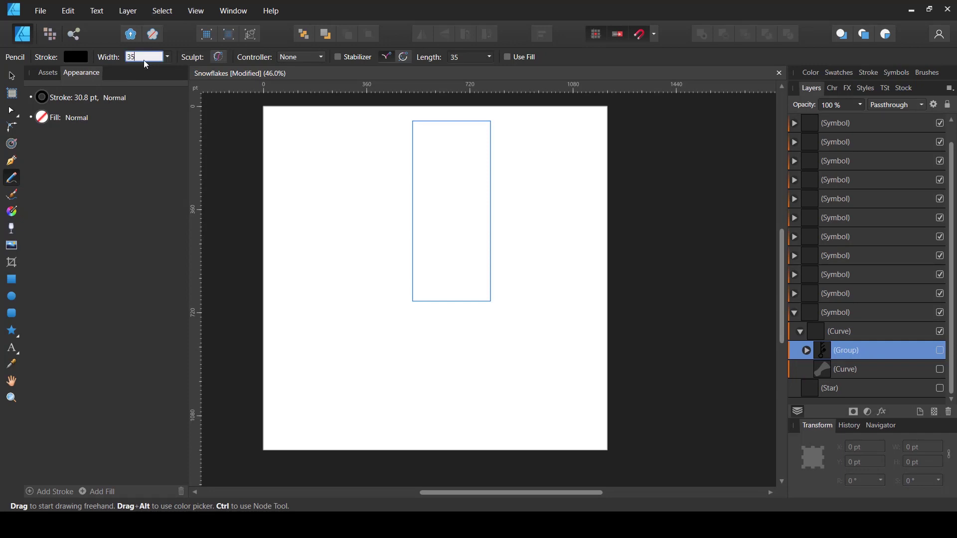
{"action": "key", "text": "Return"}
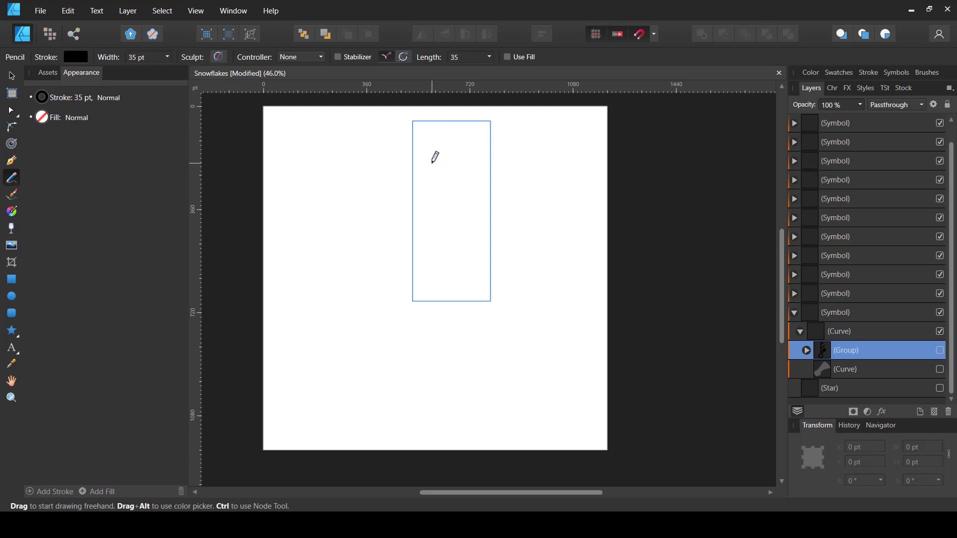
Sketch a second snowflake freehand in the symbol wedge: an upper arm with an outer branch, curves around the centre and a small forked side branch
{"action": "mouse_move", "coordinate": [435, 162]}
{"action": "left_mouse_down"}
{"action": "mouse_move", "coordinate": [475, 129]}
{"action": "mouse_move", "coordinate": [437, 125]}
{"action": "mouse_move", "coordinate": [437, 225]}
{"action": "mouse_move", "coordinate": [457, 237]}
{"action": "mouse_move", "coordinate": [433, 260]}
{"action": "left_mouse_up"}
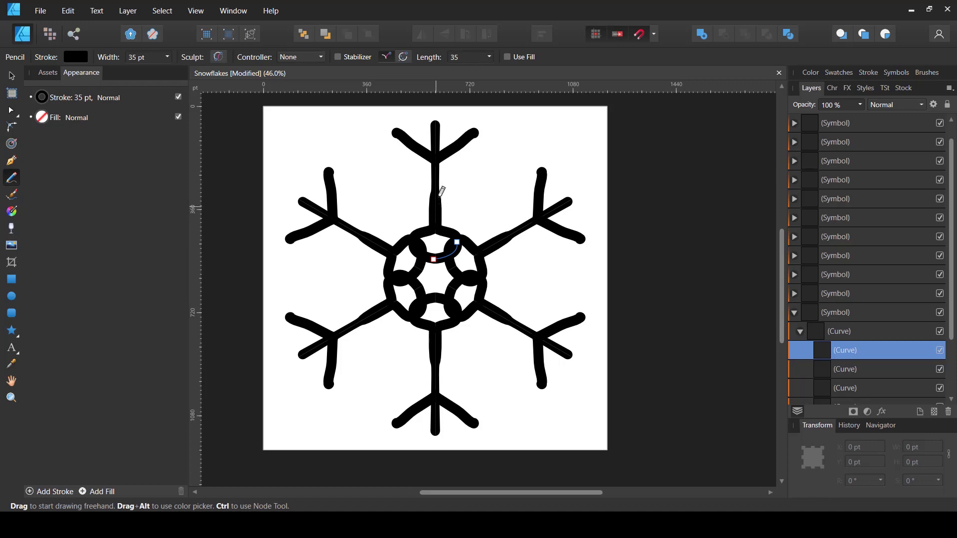
{"action": "mouse_move", "coordinate": [436, 196]}
{"action": "left_mouse_down"}
{"action": "mouse_move", "coordinate": [470, 175]}
{"action": "mouse_move", "coordinate": [455, 178]}
{"action": "mouse_move", "coordinate": [455, 166]}
{"action": "mouse_move", "coordinate": [467, 193]}
{"action": "left_mouse_up"}
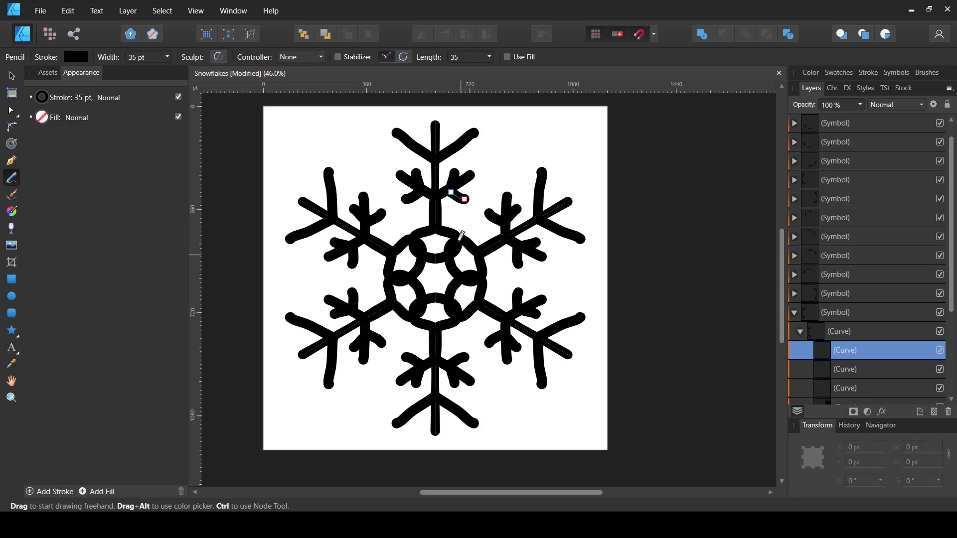
Add a short inner branch near the centre of the second snowflake and draw round blobs on its branch and arm tips
{"action": "mouse_move", "coordinate": [440, 224]}
{"action": "left_mouse_down"}
{"action": "mouse_move", "coordinate": [479, 213]}
{"action": "mouse_move", "coordinate": [473, 173]}
{"action": "left_mouse_up"}
{"action": "left_click_drag", "start_coordinate": [478, 123], "coordinate": [436, 114]}
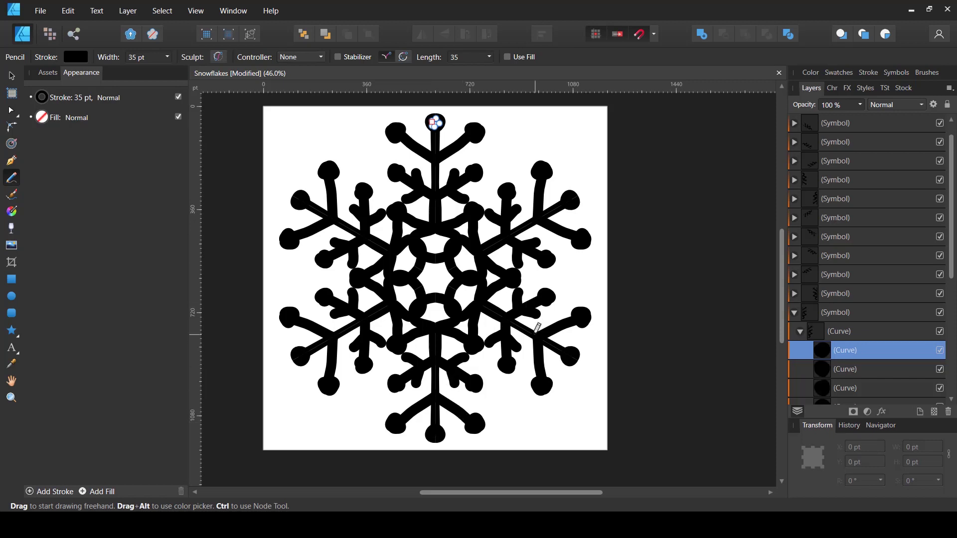
Group the twelve visible freehand curves of the second snowflake inside the symbol's curve, then deselect the group
{"action": "scroll", "coordinate": [856, 300], "scroll_direction": "down", "scroll_amount": 3}
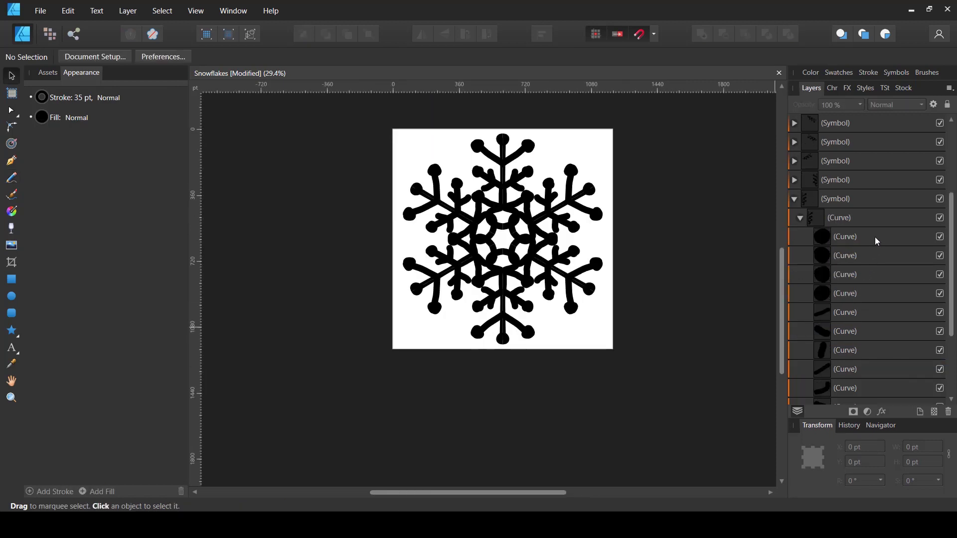
{"action": "left_click", "coordinate": [875, 237]}
{"action": "scroll", "coordinate": [869, 246], "scroll_direction": "down", "scroll_amount": 2}
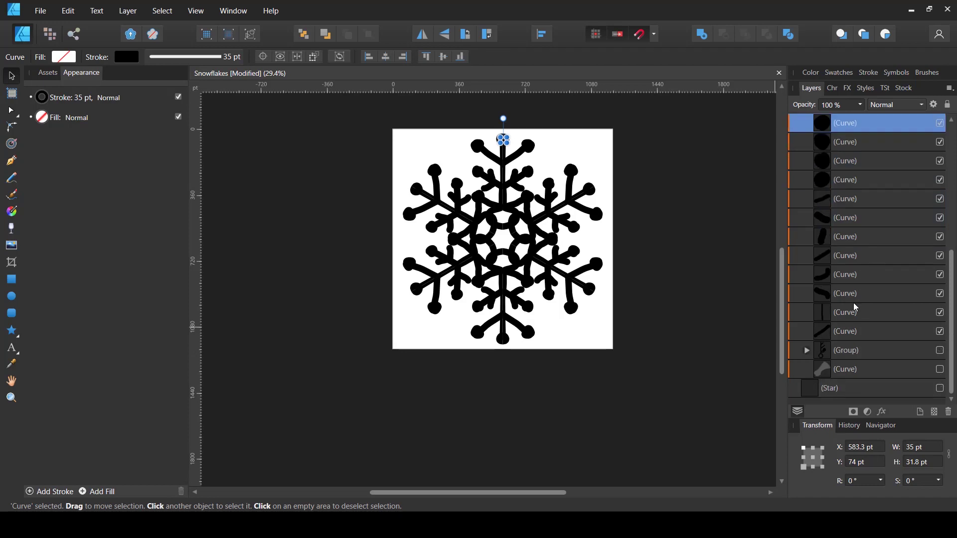
{"action": "left_click", "coordinate": [856, 330], "text": "shift"}
{"action": "left_click", "coordinate": [853, 325]}
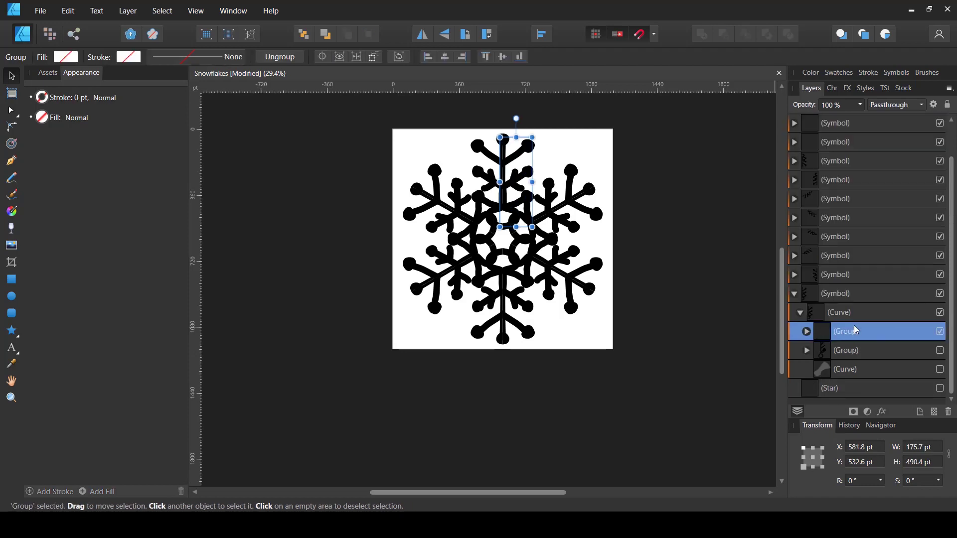
{"action": "left_click", "coordinate": [682, 252]}
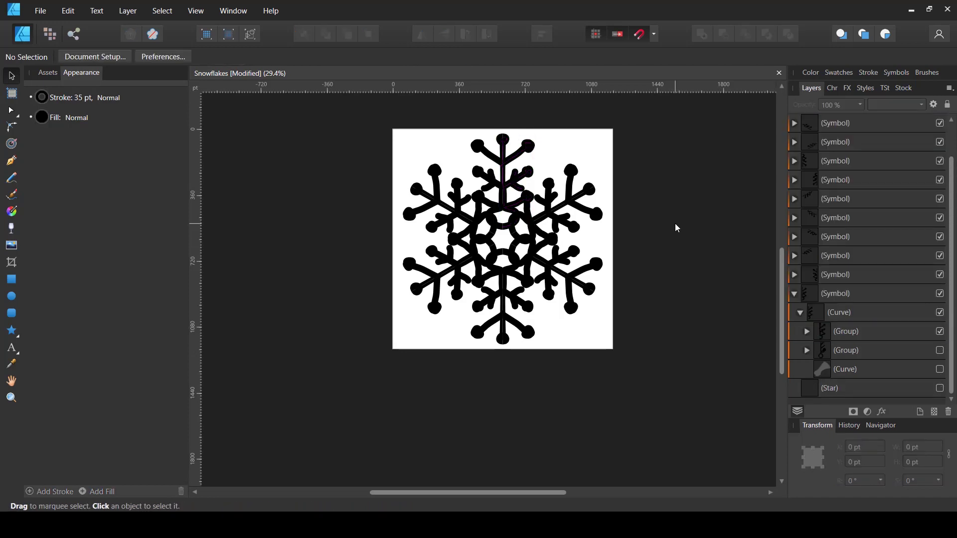
Compare the two snowflake designs by alternating the visibility of their groups, leaving only the second snowflake shown
{"action": "scroll", "coordinate": [668, 235], "scroll_direction": "up", "scroll_amount": 1}
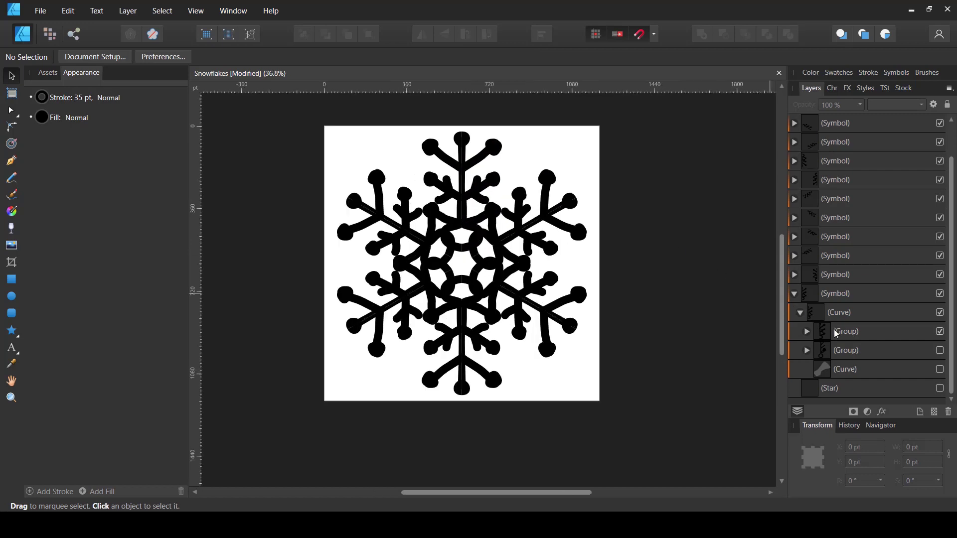
{"action": "left_click", "coordinate": [940, 332]}
{"action": "left_click", "coordinate": [940, 351]}
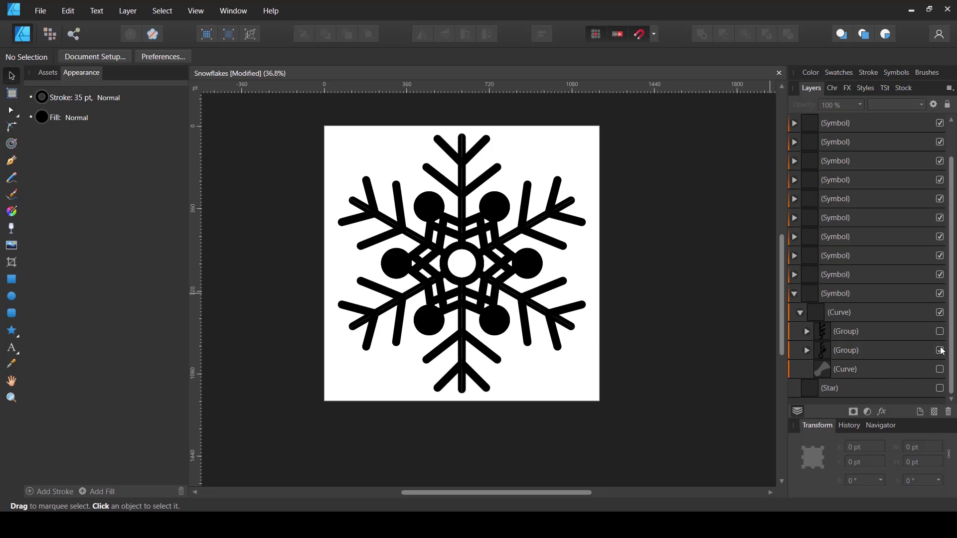
{"action": "left_click", "coordinate": [941, 351]}
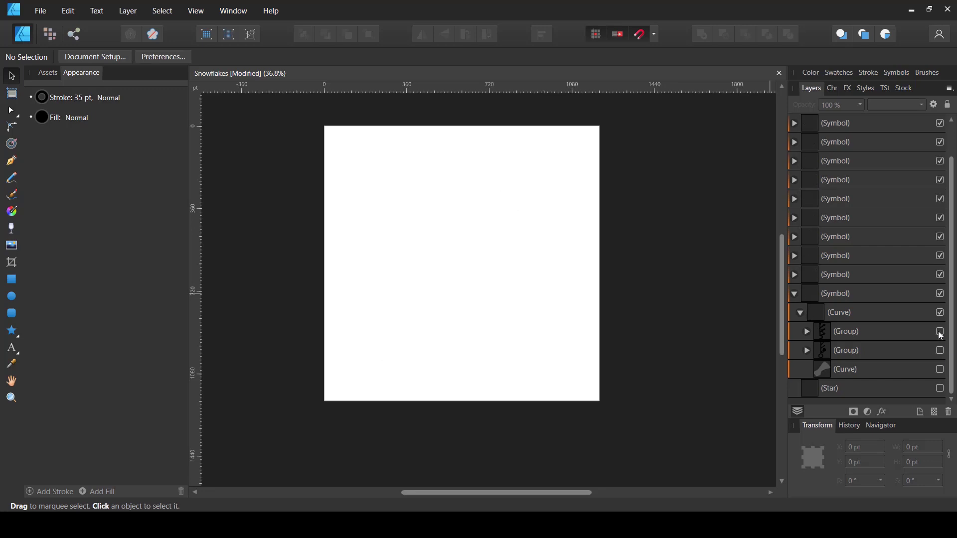
{"action": "left_click", "coordinate": [940, 332]}
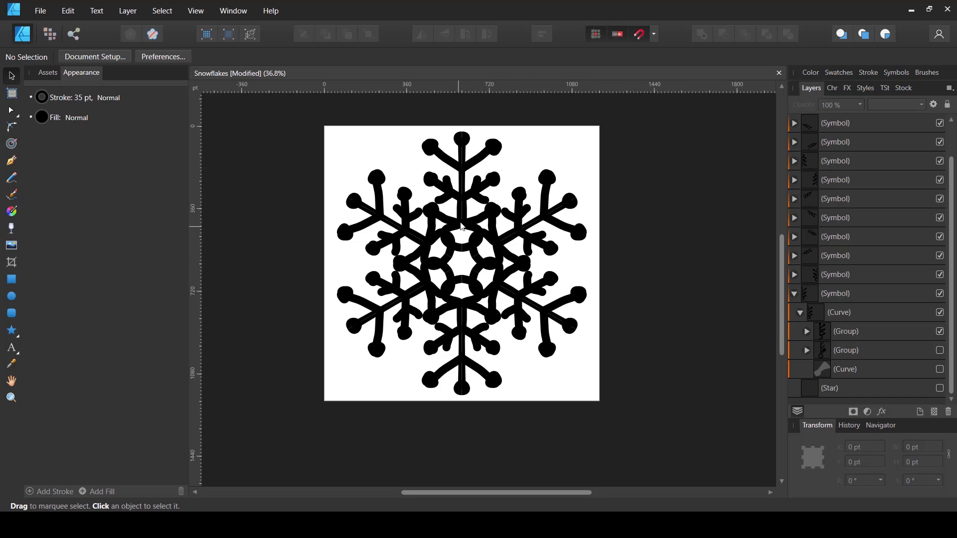
{"action": "left_click", "coordinate": [940, 332]}
{"action": "left_click", "coordinate": [940, 350]}
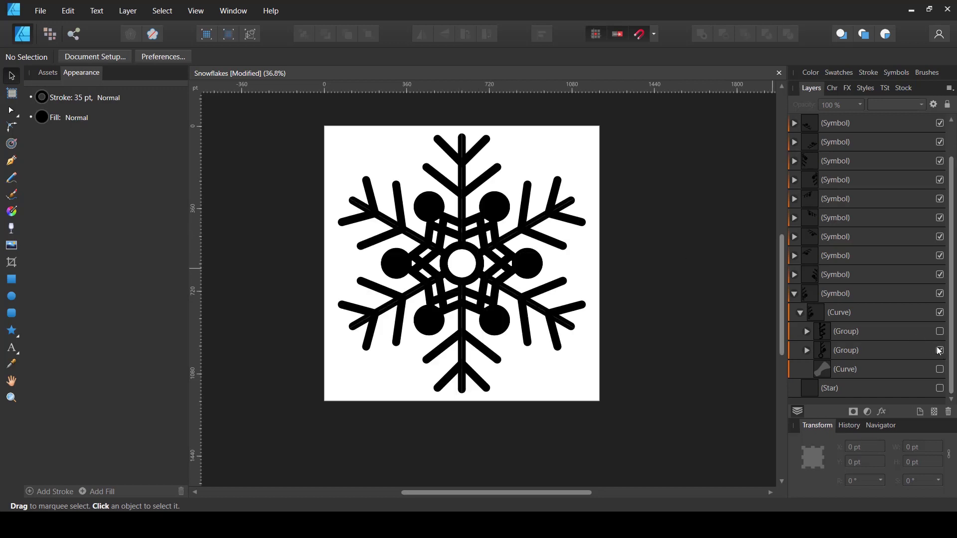
{"action": "left_click", "coordinate": [939, 350]}
{"action": "left_click", "coordinate": [940, 331]}
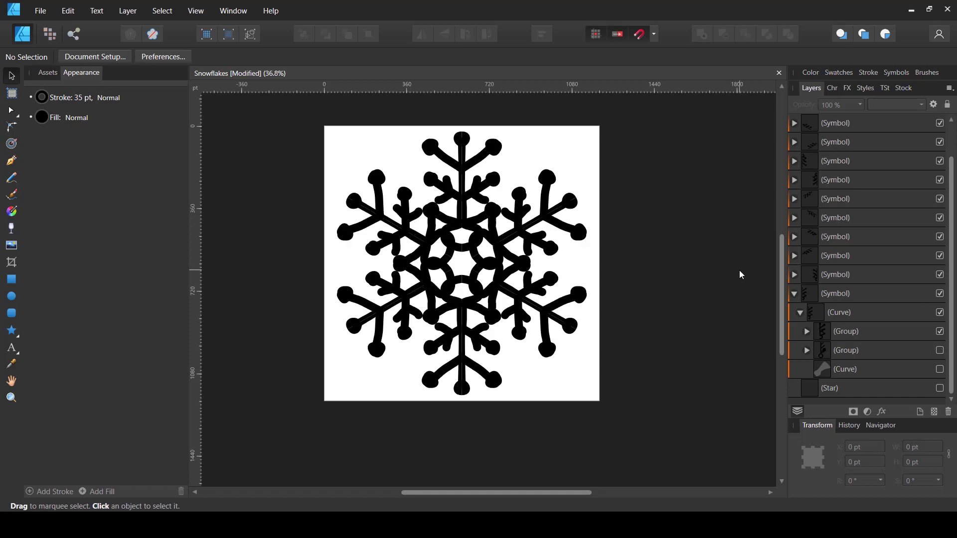